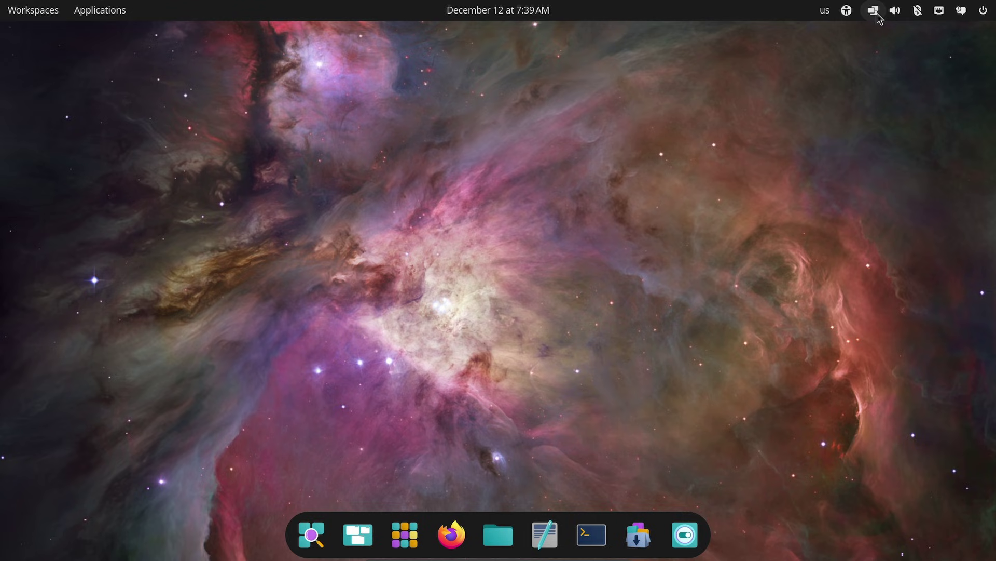
Step: Switch on Tile current workspace from the top panel's tiling applet, then return to the desktop
left_click(877, 14)
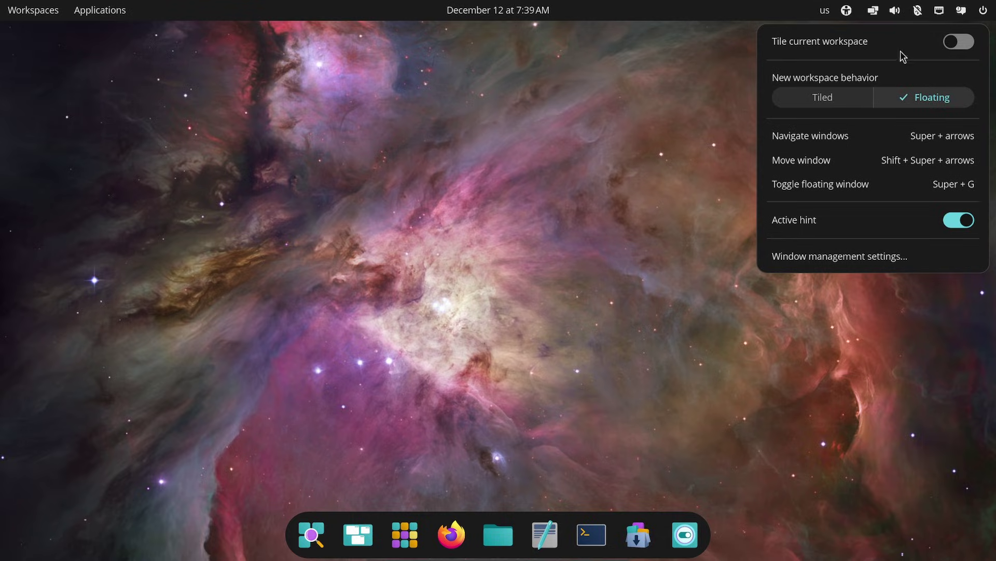
left_click(956, 44)
left_click(521, 240)
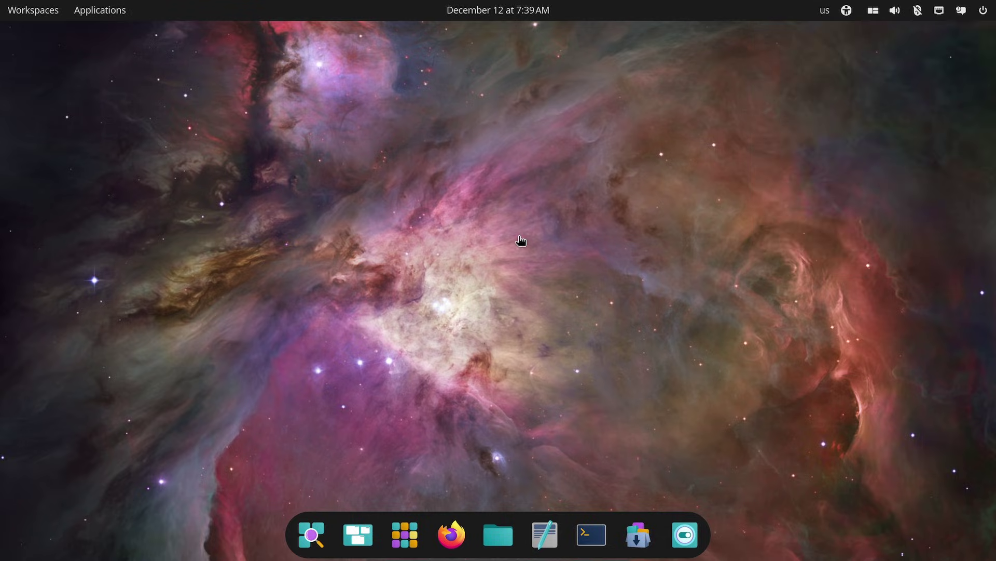
left_click(600, 539)
left_click(638, 534)
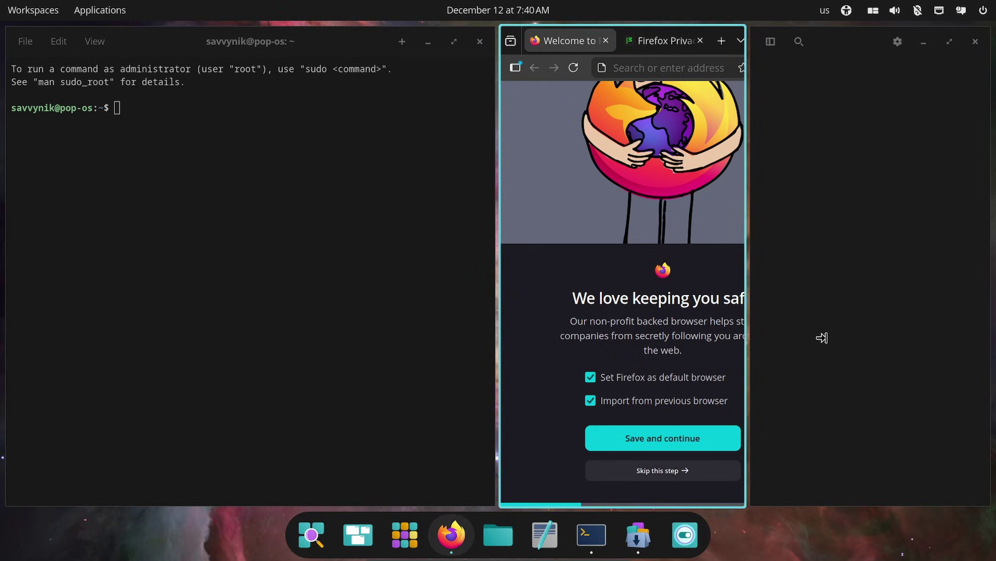
key("super+Left")
key("super+Left")
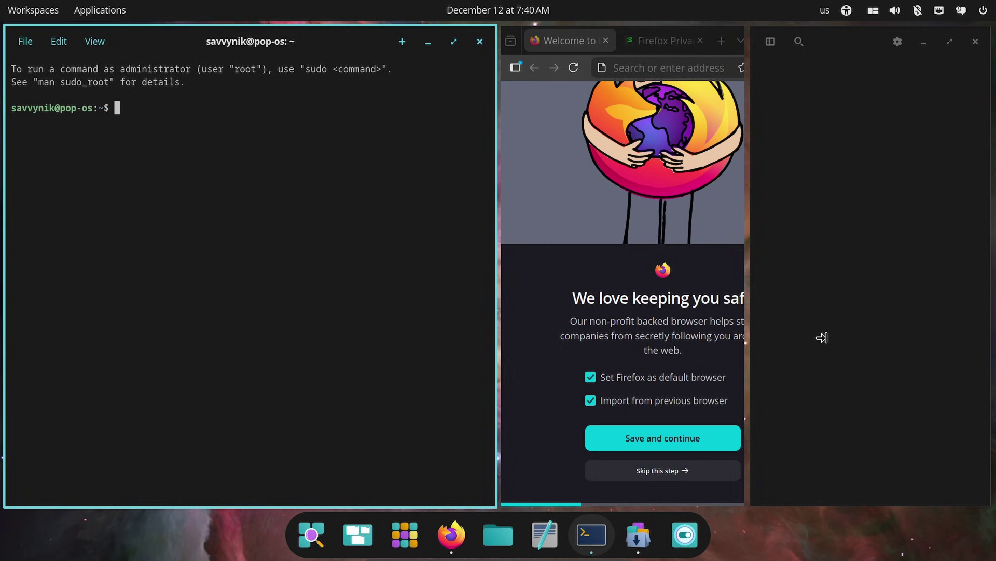
key("super+Right")
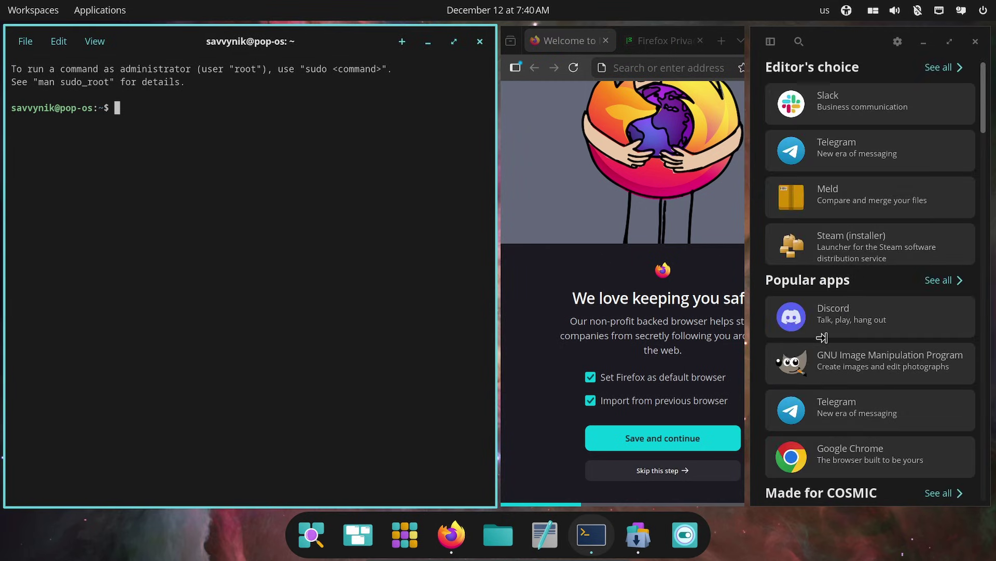
key("super+o")
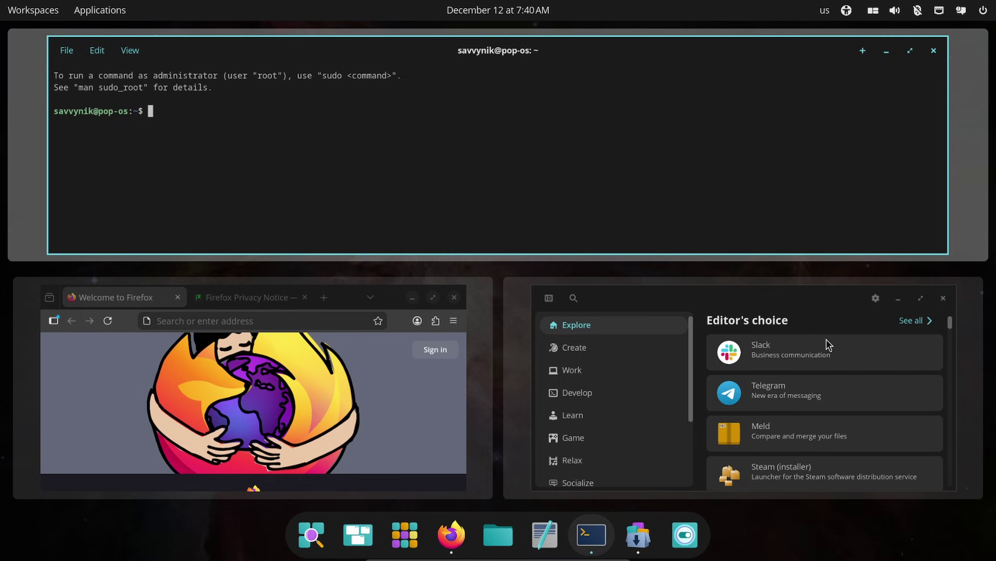
key("super+shift+Down")
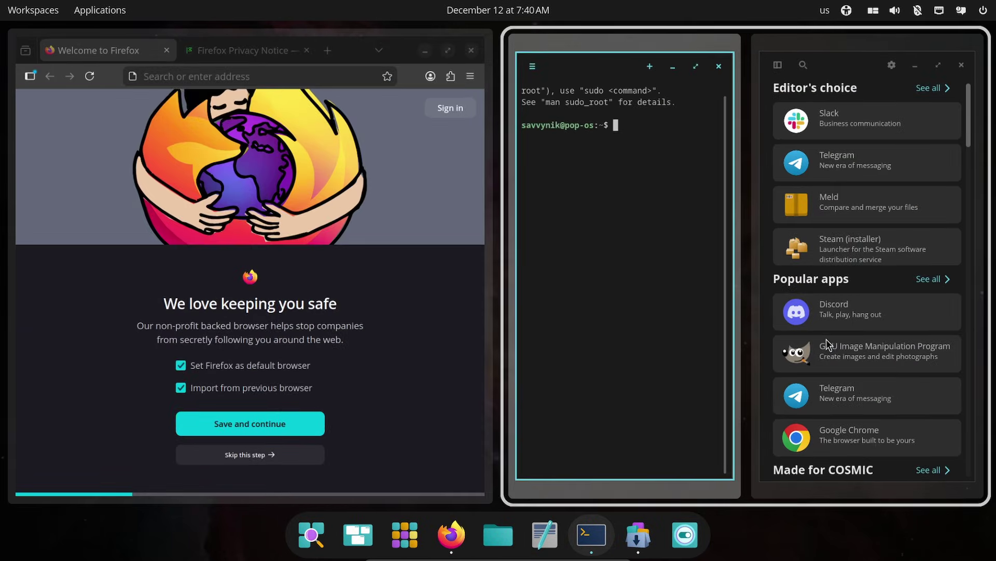
key("super+shift+Left")
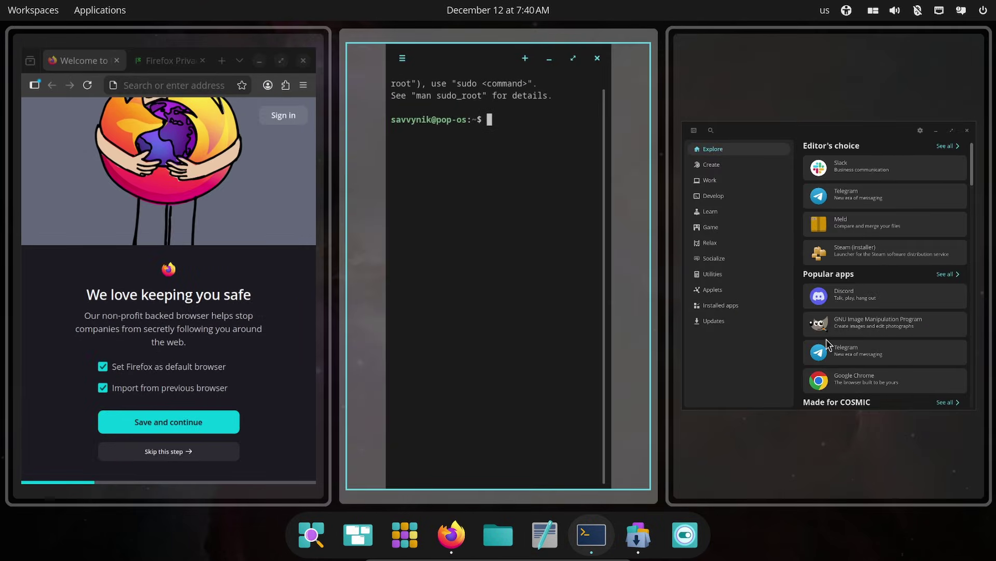
key("super+shift+Up")
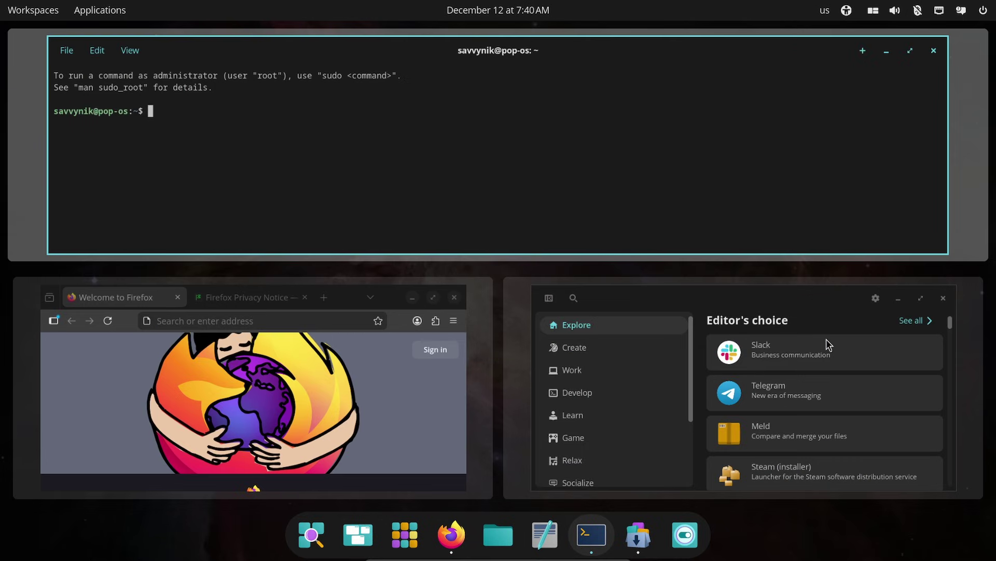
key("Return")
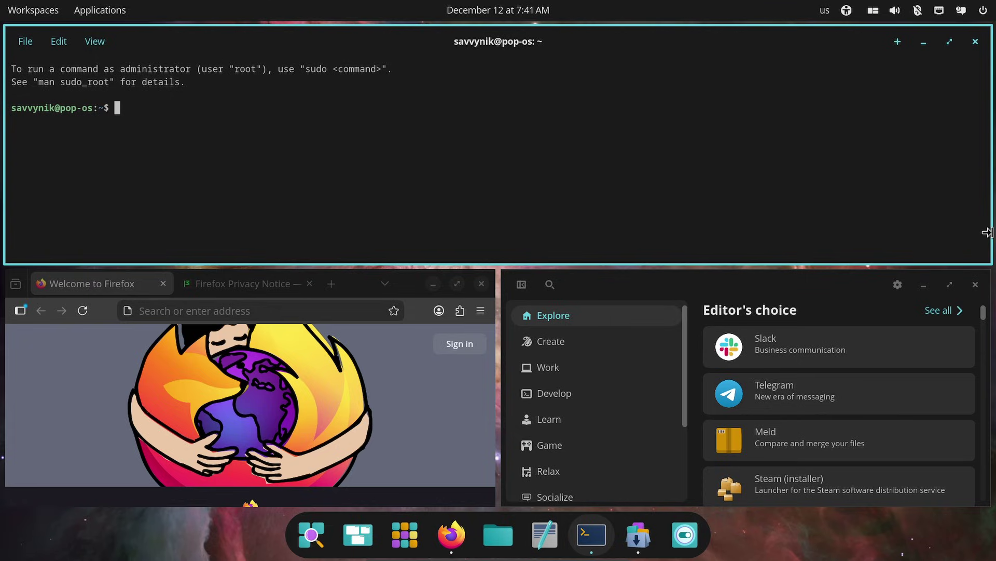
left_click_drag(987, 232, 540, 218)
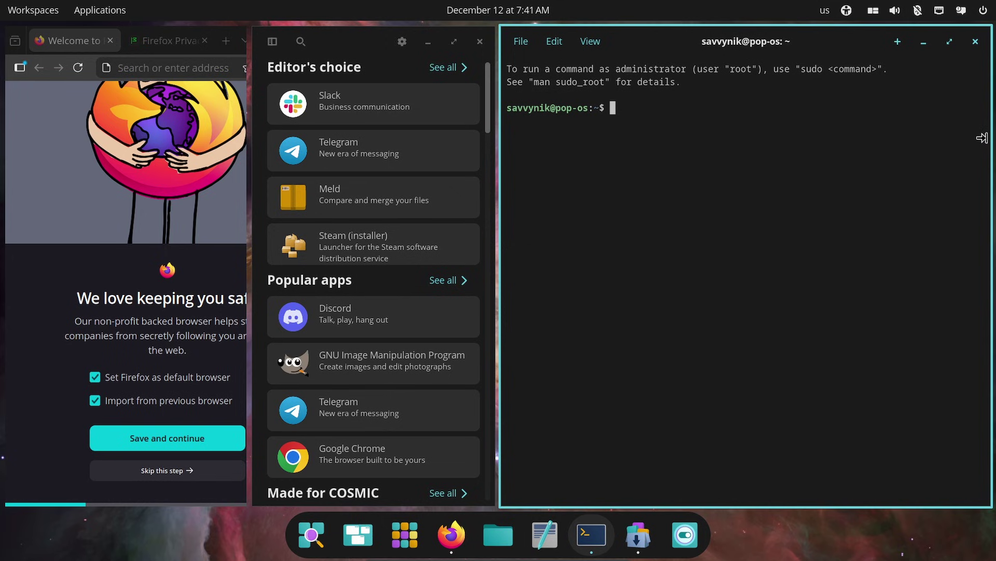
left_click(976, 41)
left_click(487, 44)
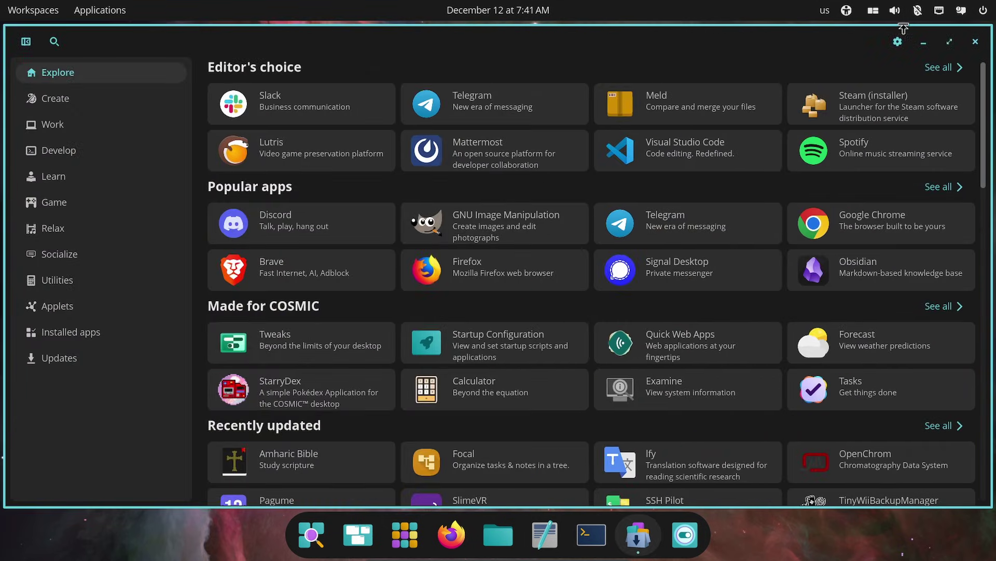
left_click(978, 42)
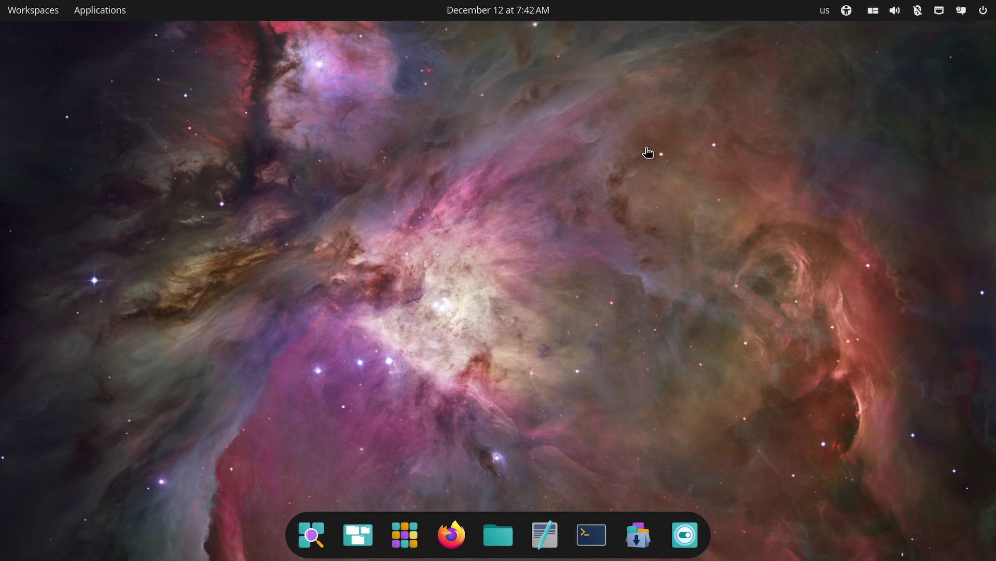
key("super")
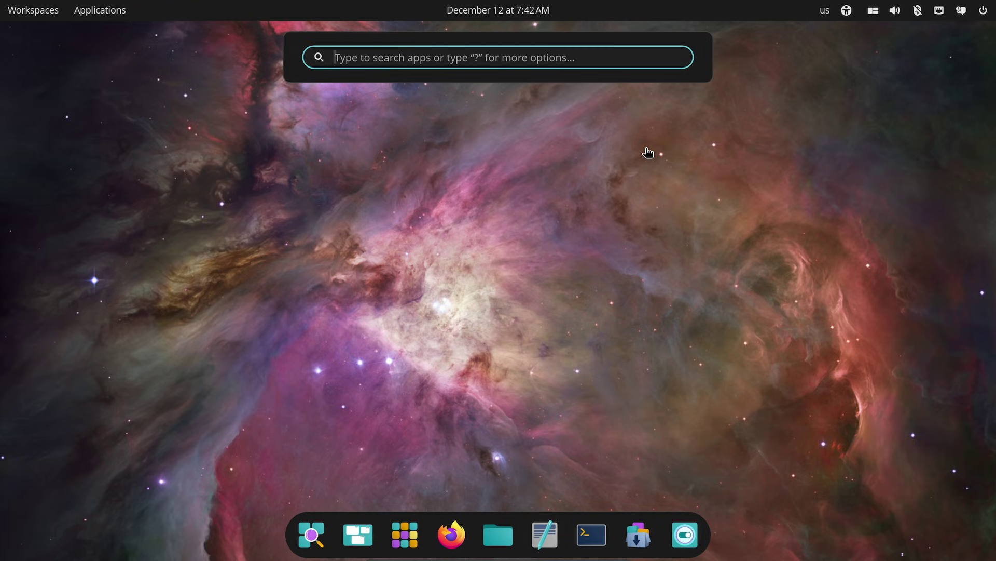
type("?")
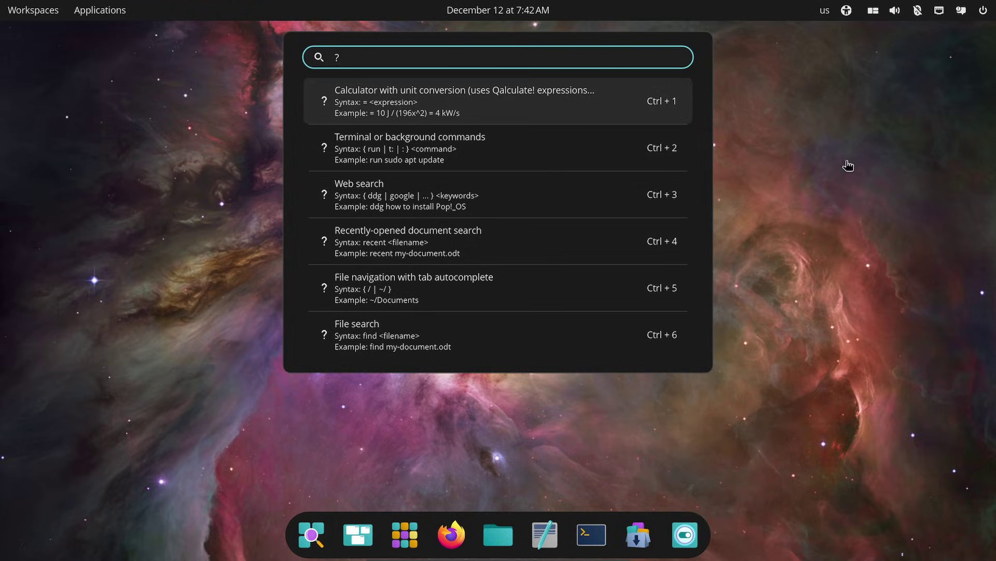
Step: Open COSMIC Settings at the Desktop > Appearance page
left_click(886, 194)
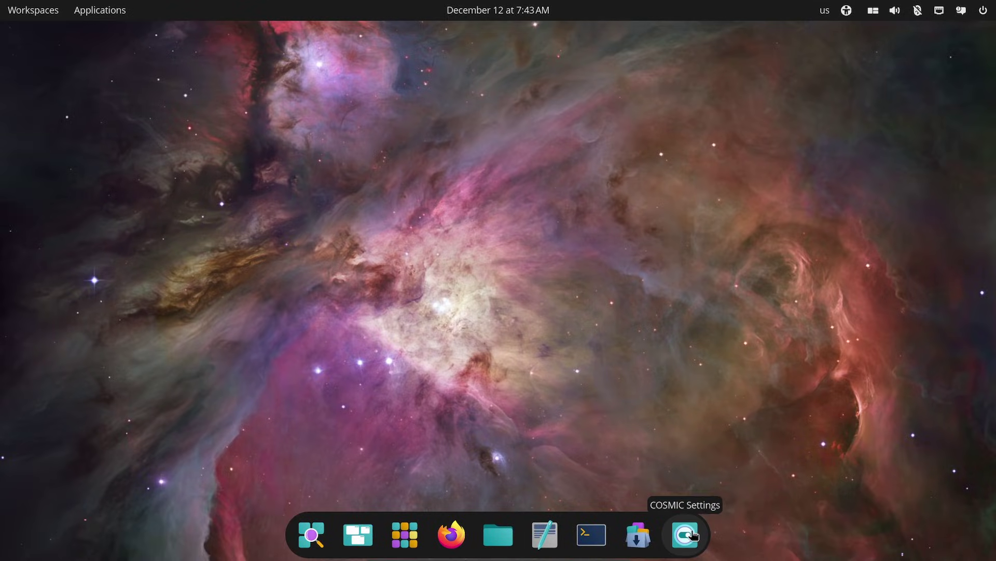
left_click(693, 534)
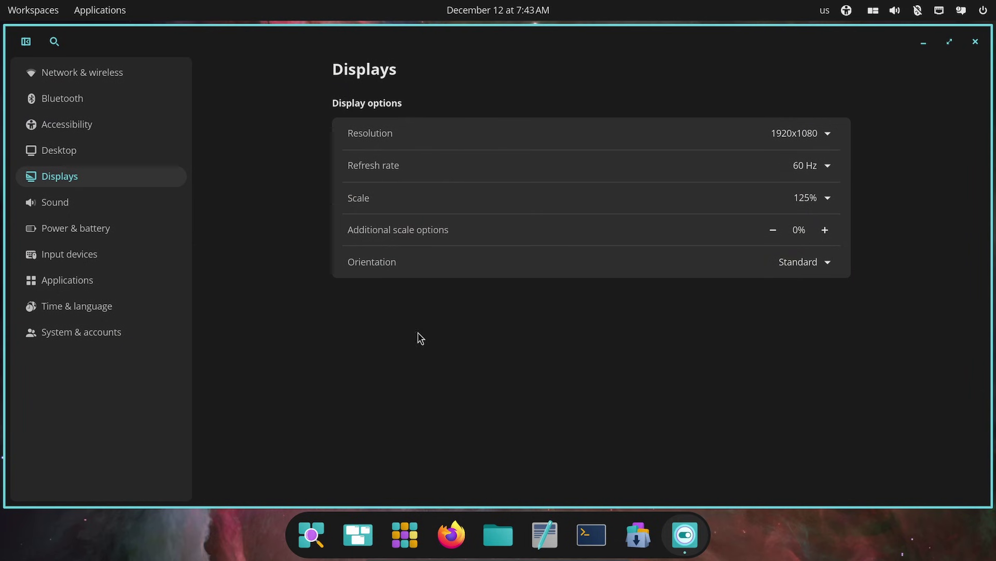
left_click(89, 150)
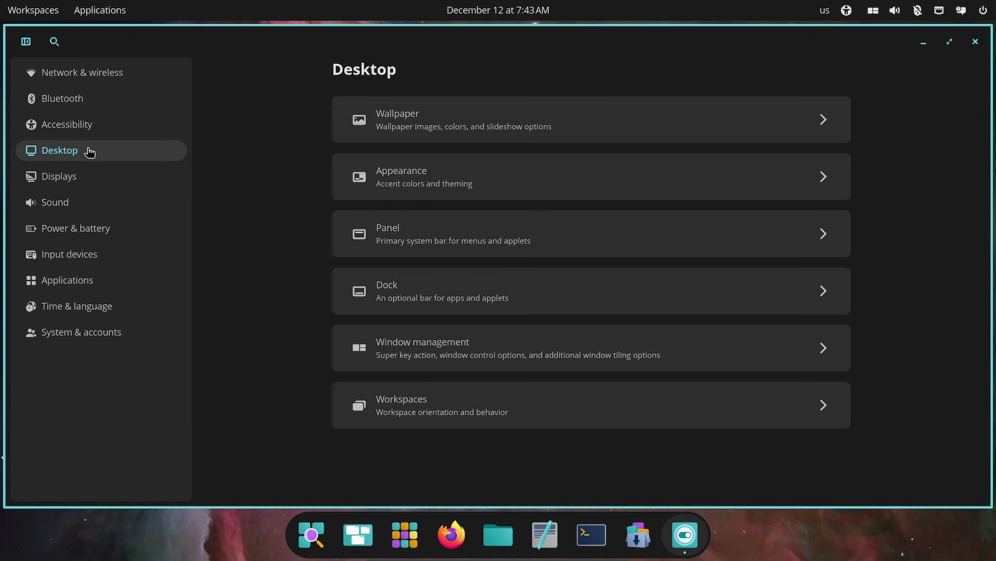
left_click(422, 186)
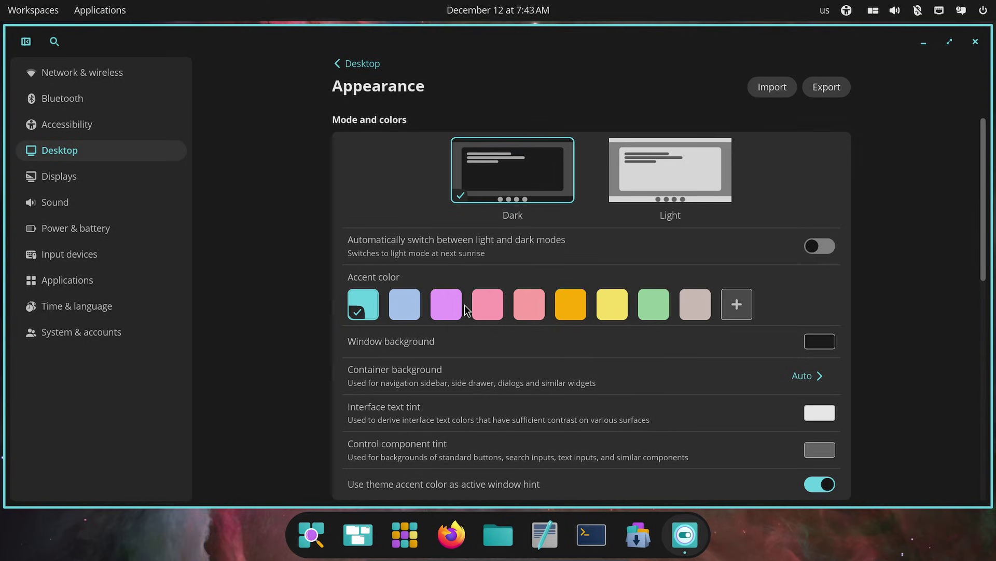
Step: Change the accent colour to blue
left_click(420, 312)
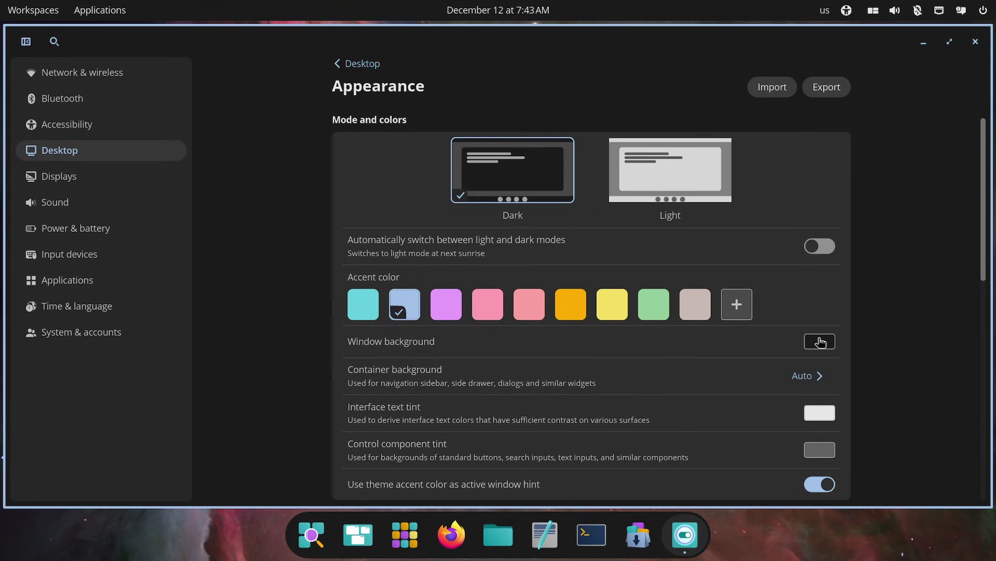
scroll(851, 346, "down", 1)
scroll(853, 346, "down", 5)
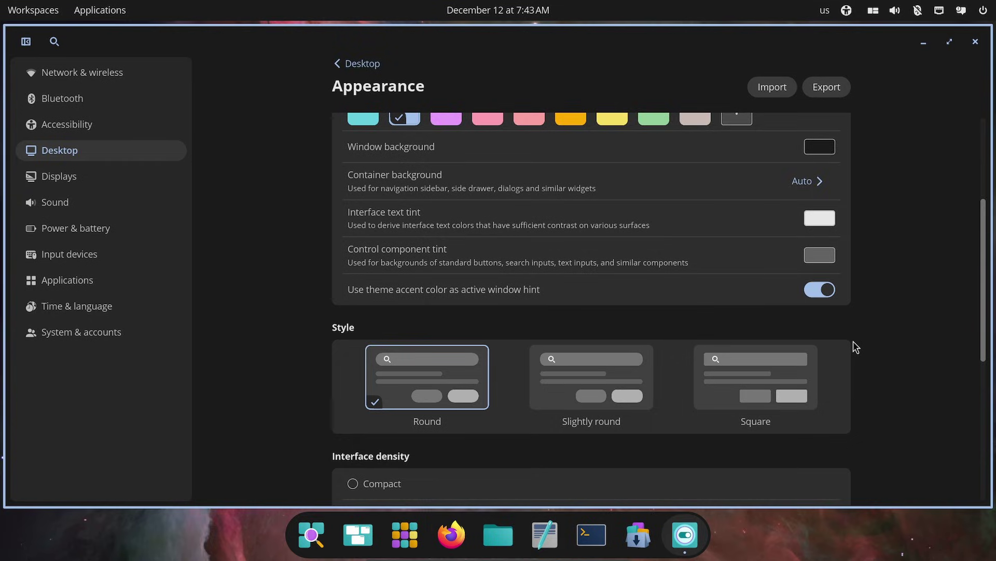
scroll(853, 341, "down", 5)
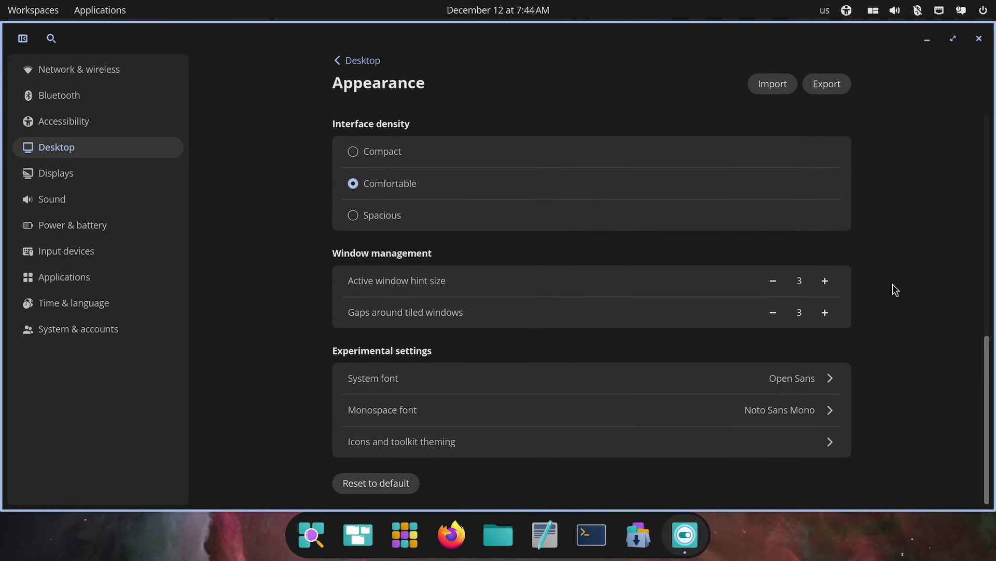
Step: Widen the gaps around tiled windows to 6, then bring them back to 3
left_click(821, 314)
left_click(822, 314)
left_click(822, 317)
left_click(774, 316)
left_click(775, 316)
left_click(776, 317)
scroll(861, 235, "up", 10)
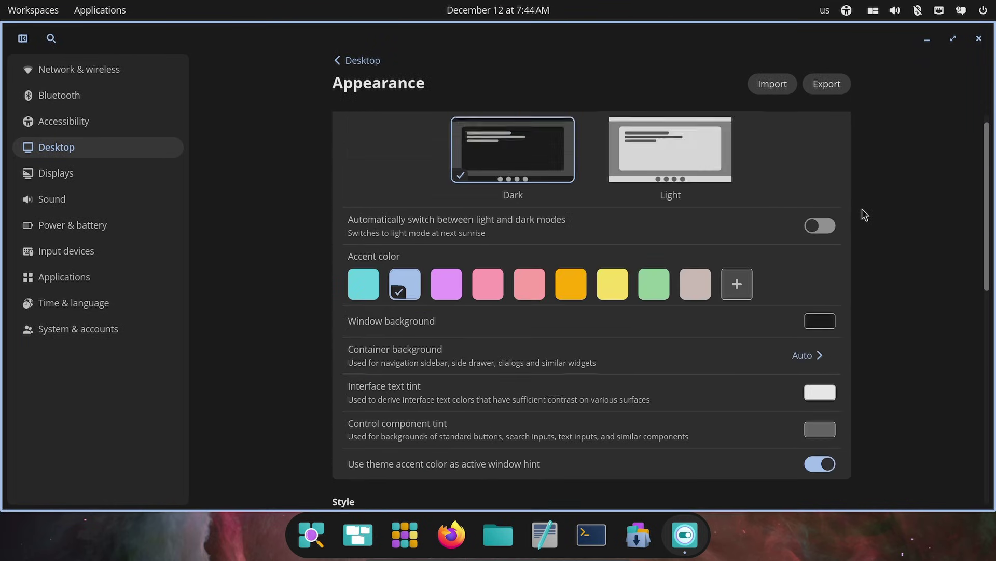
scroll(861, 214, "up", 1)
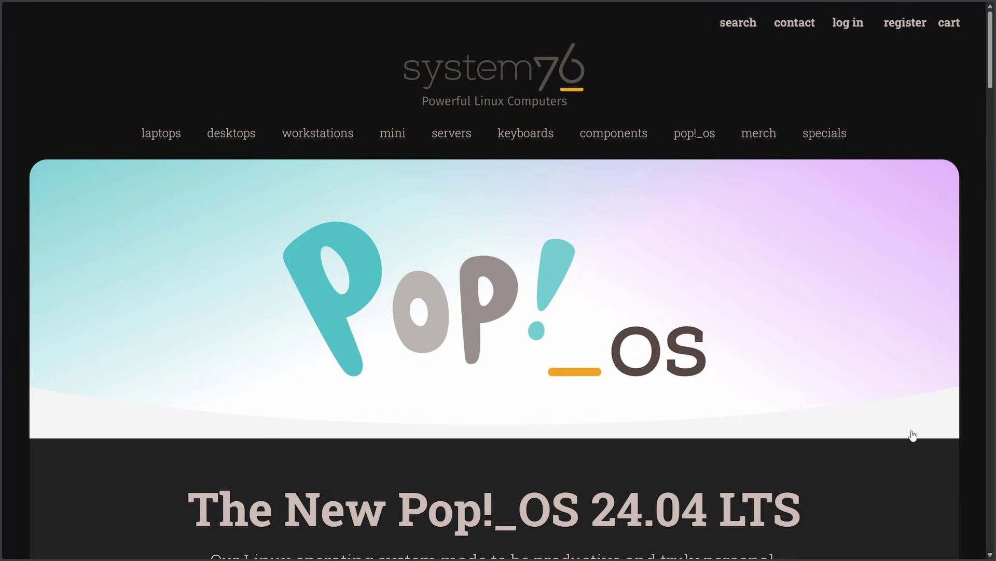
Step: Select the Pop!_OS 24.04 LTS headline on the System76 homepage, then scroll to the Cyber Sale banner
scroll(889, 483, "down", 5)
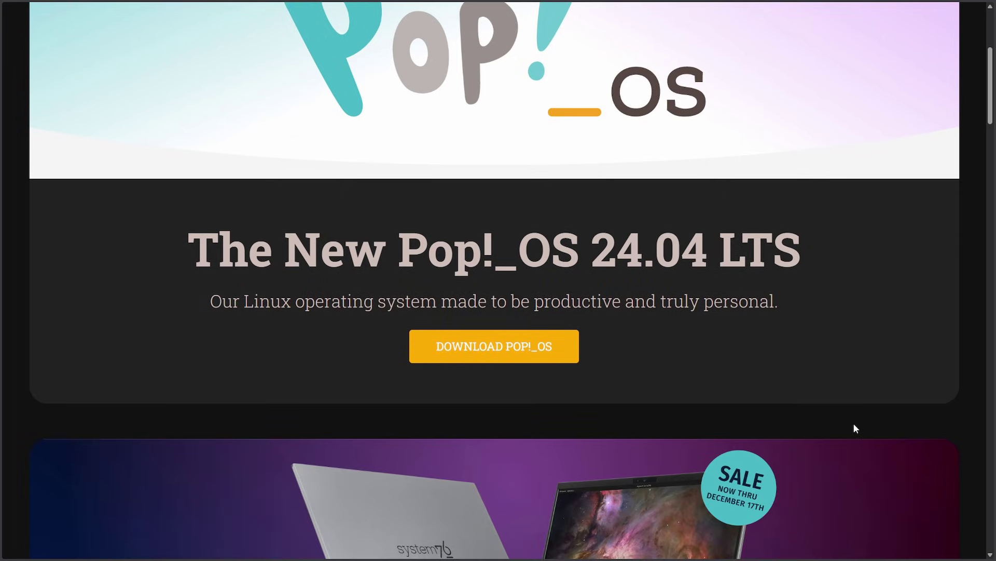
scroll(854, 428, "up", 3)
scroll(855, 429, "down", 2)
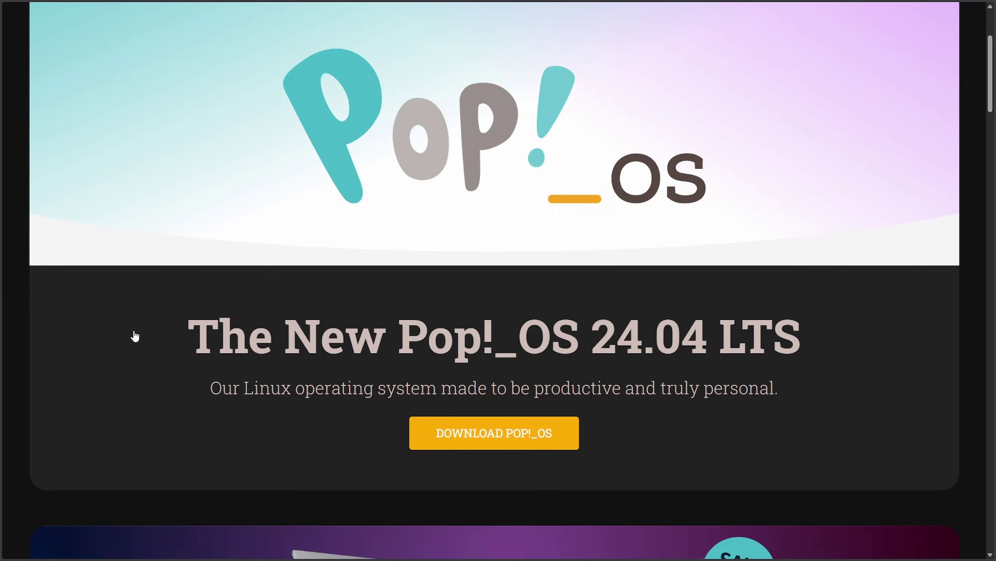
left_click_drag(117, 344, 814, 343)
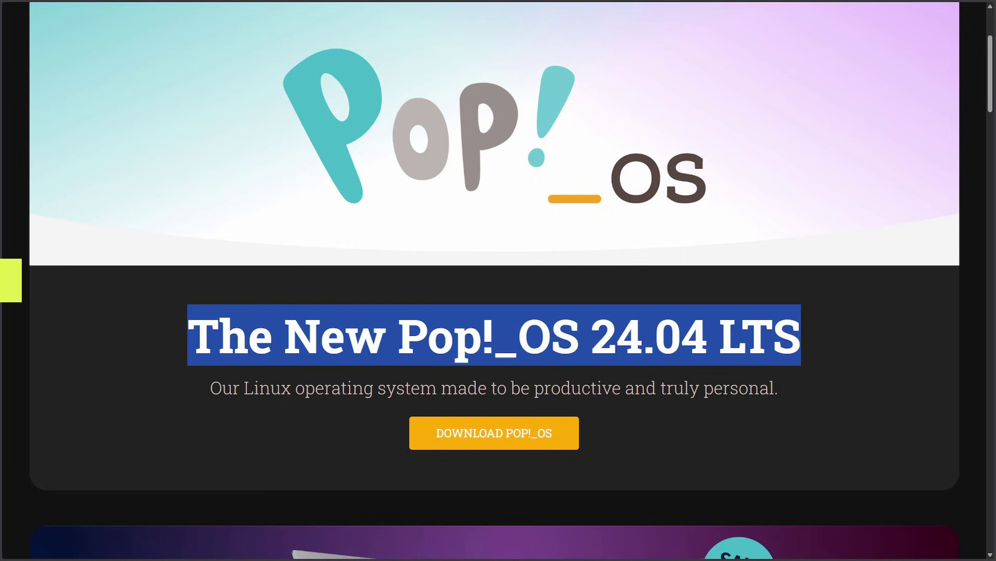
scroll(333, 222, "down", 2)
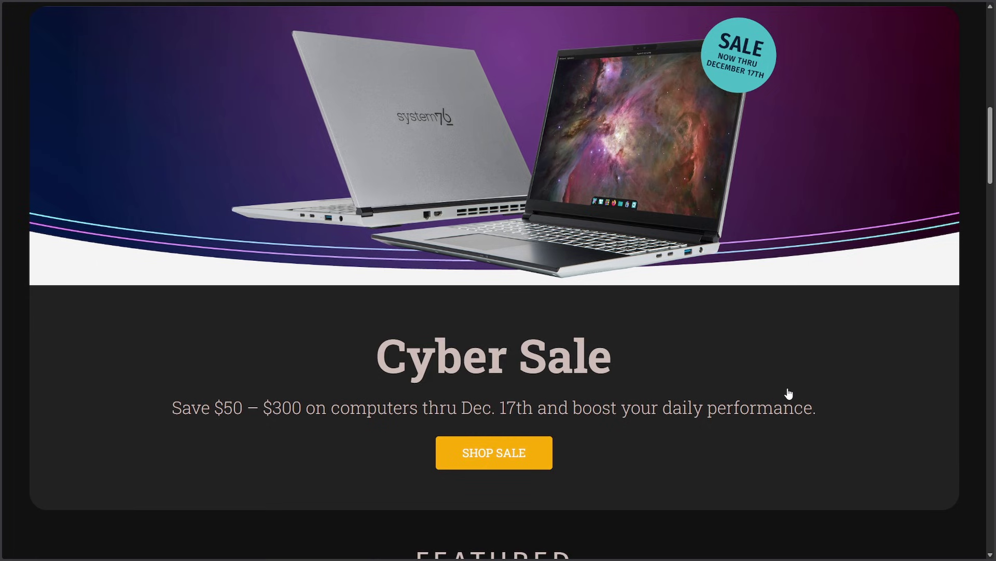
scroll(781, 389, "down", 2)
scroll(779, 385, "up", 2)
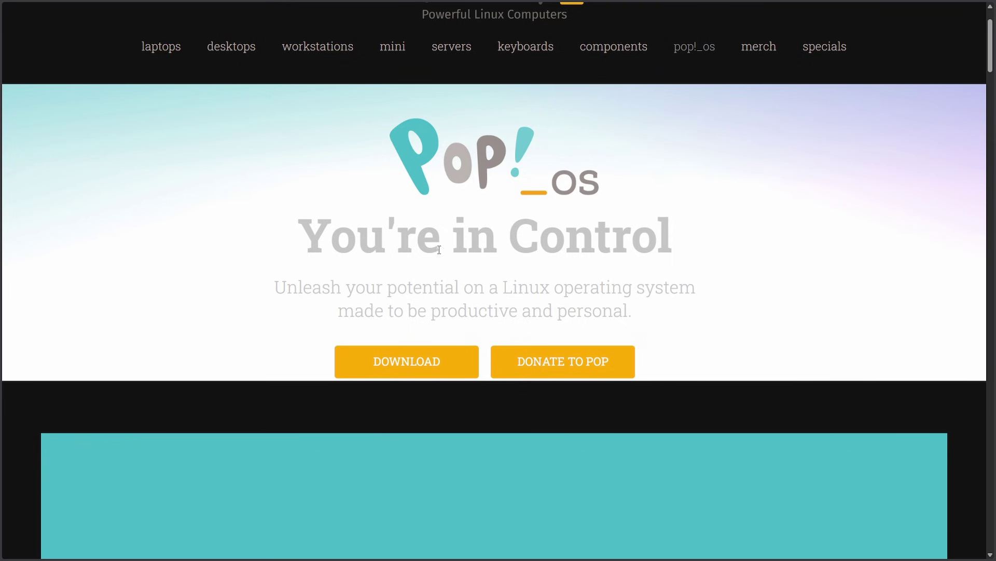
Step: Scroll through the Pop!_OS page's feature sections, selecting a heading along the way
scroll(334, 219, "down", 8)
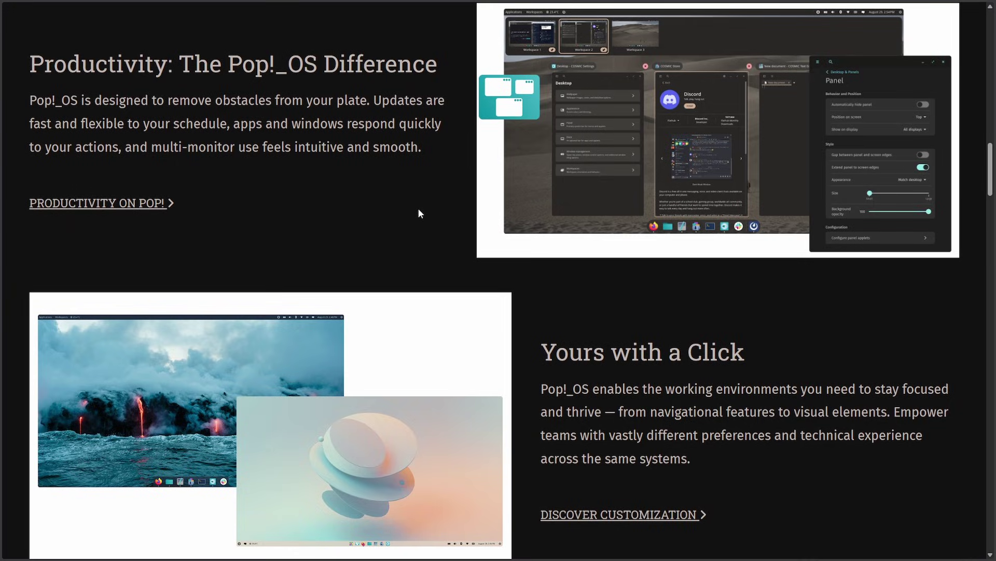
left_click_drag(539, 352, 793, 358)
scroll(778, 351, "down", 12)
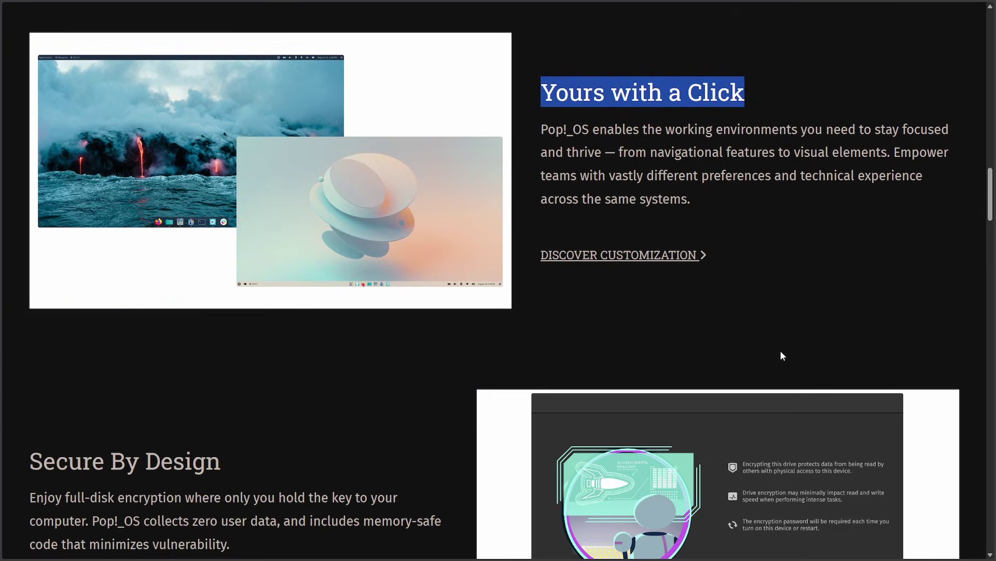
scroll(472, 285, "down", 10)
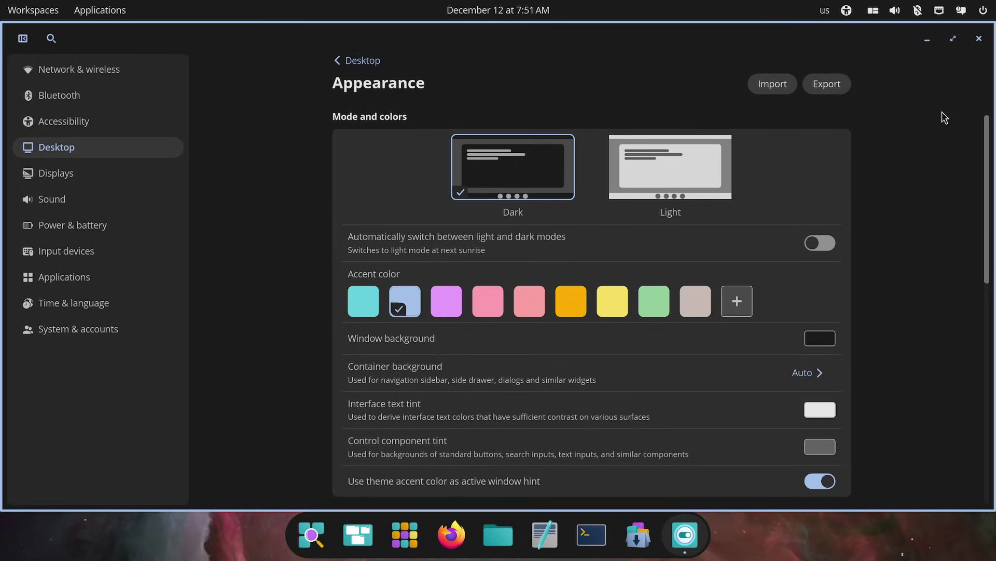
Step: Close Settings, then preview the dock's app launcher and the workspaces overview
left_click(979, 39)
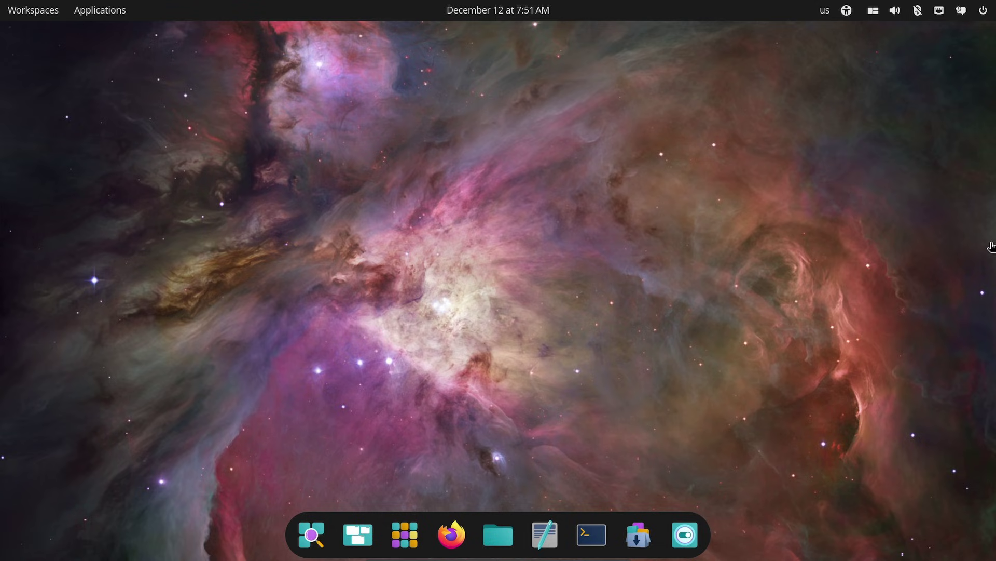
left_click(312, 539)
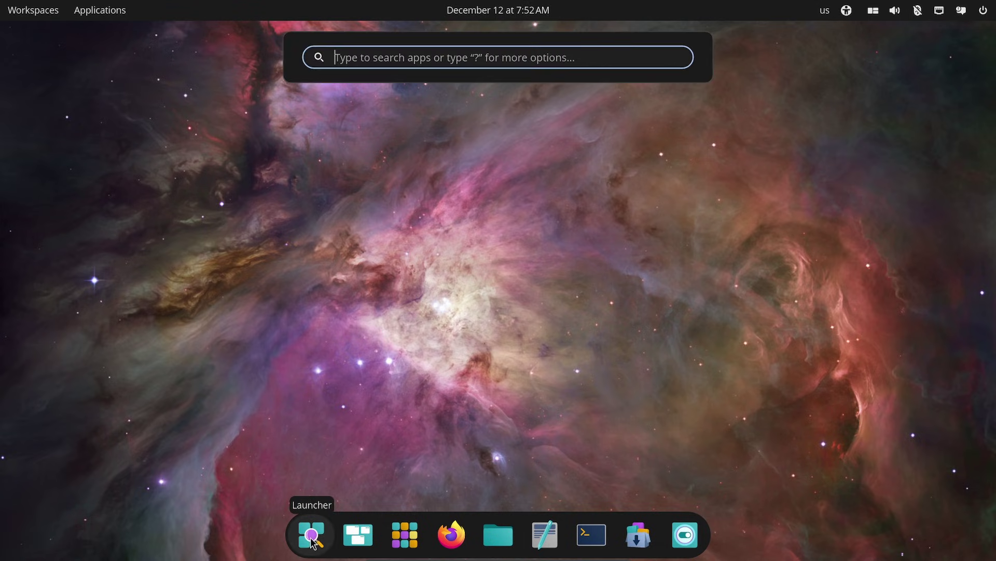
left_click(312, 540)
left_click(356, 539)
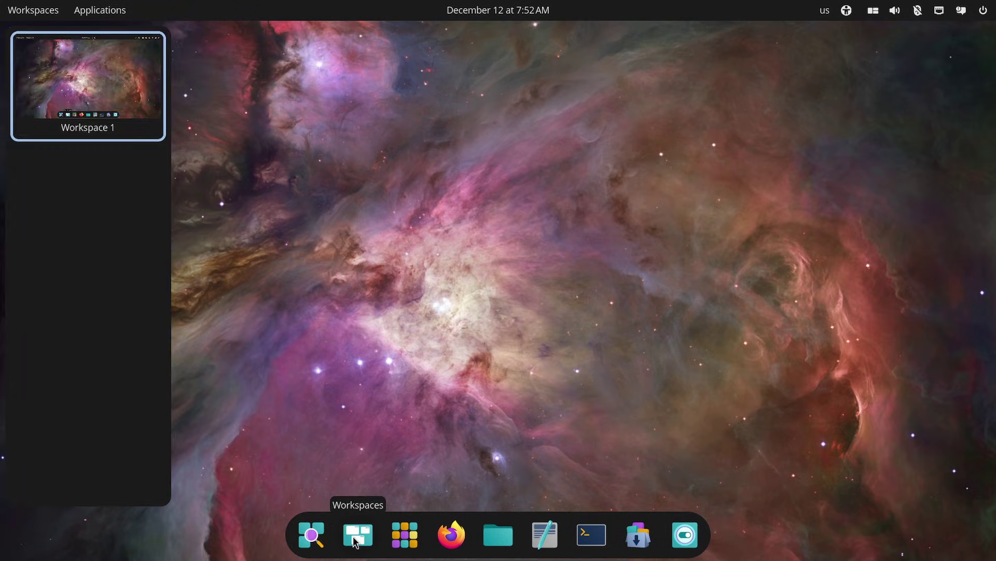
left_click(356, 539)
Step: Look over the application library, then launch COSMIC Text Editor from the dock
left_click(405, 539)
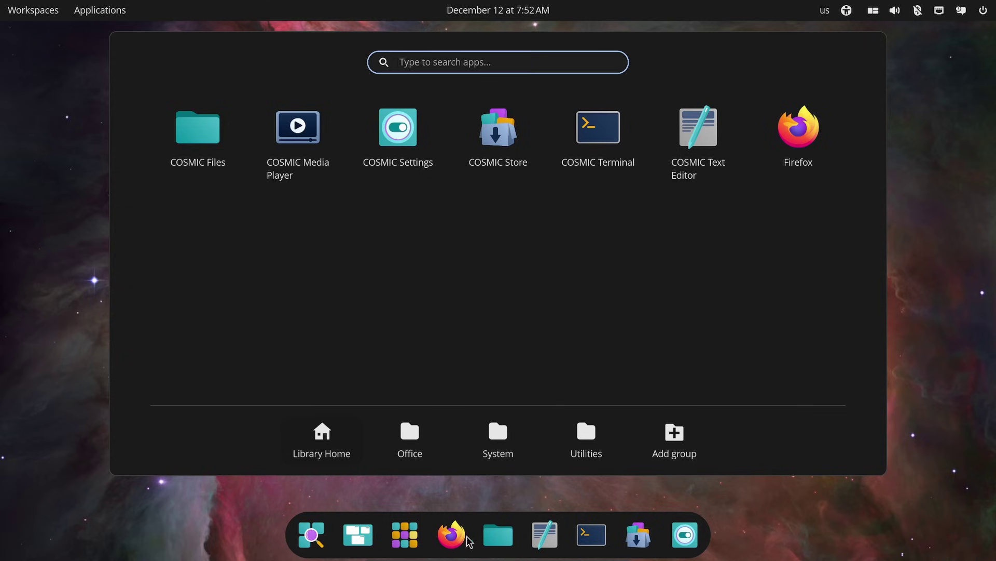
left_click(499, 537)
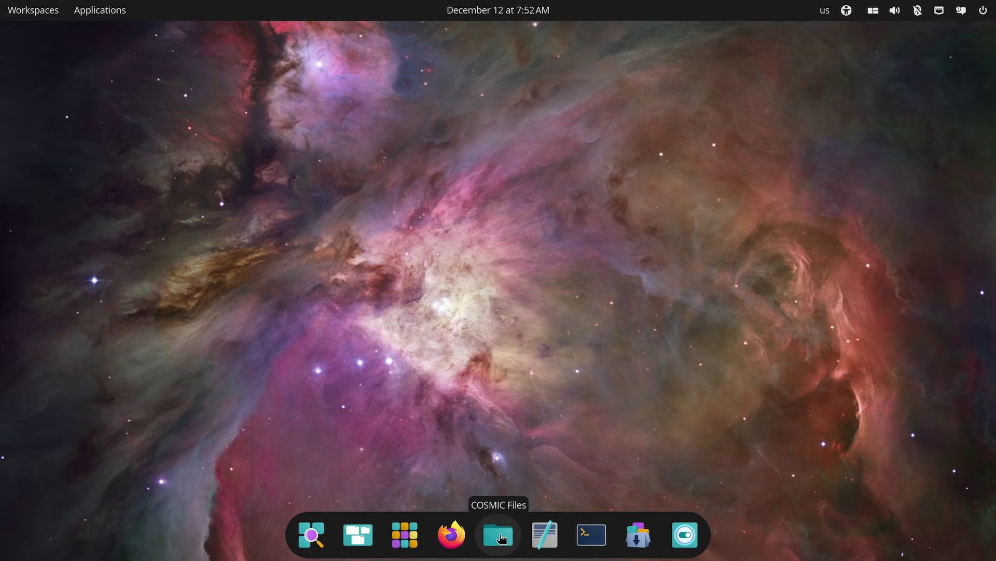
left_click(539, 539)
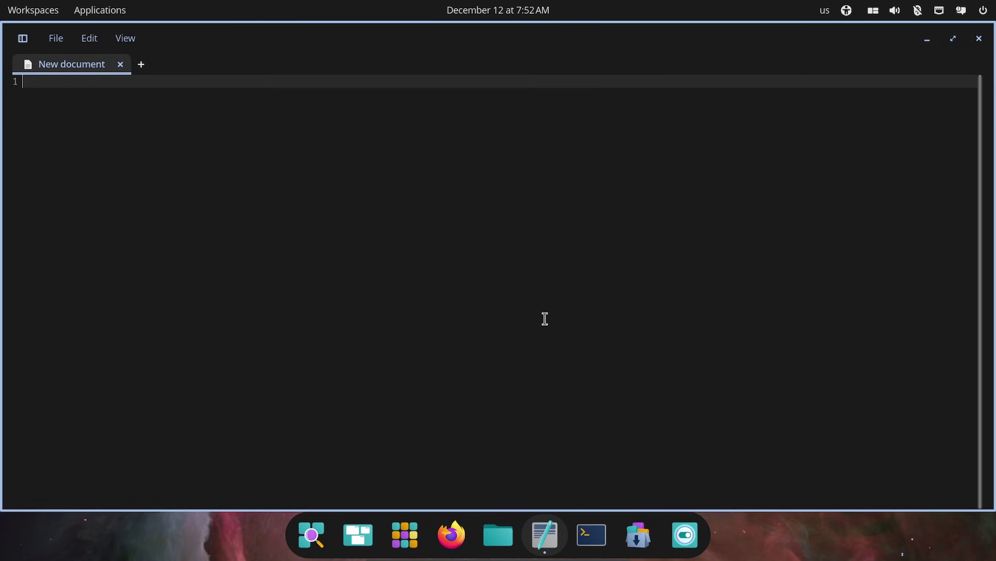
Step: Replace Text Editor with a new terminal, clear it, enlarge the text and run htop
key("ctrl+q")
key("super+t")
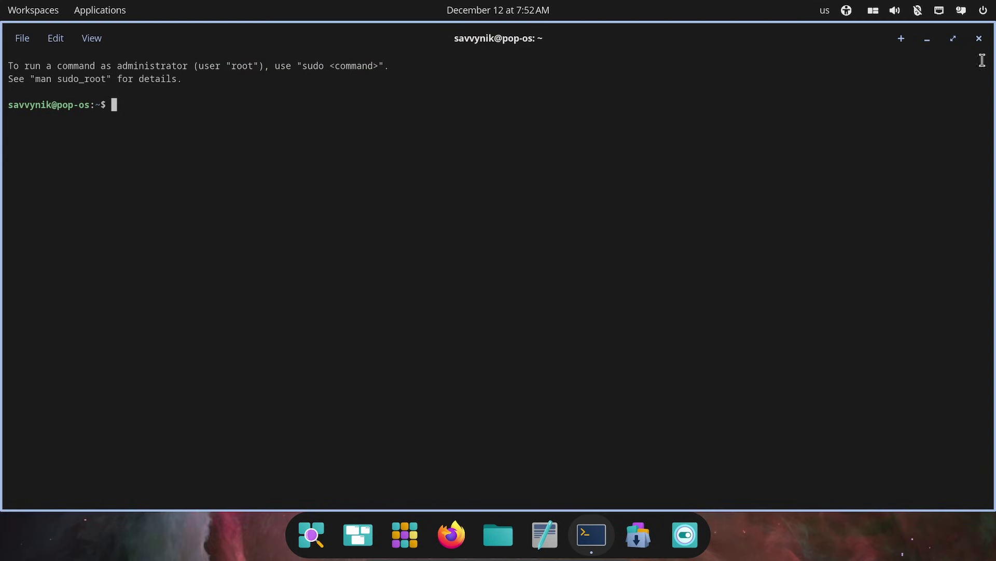
key("ctrl+l")
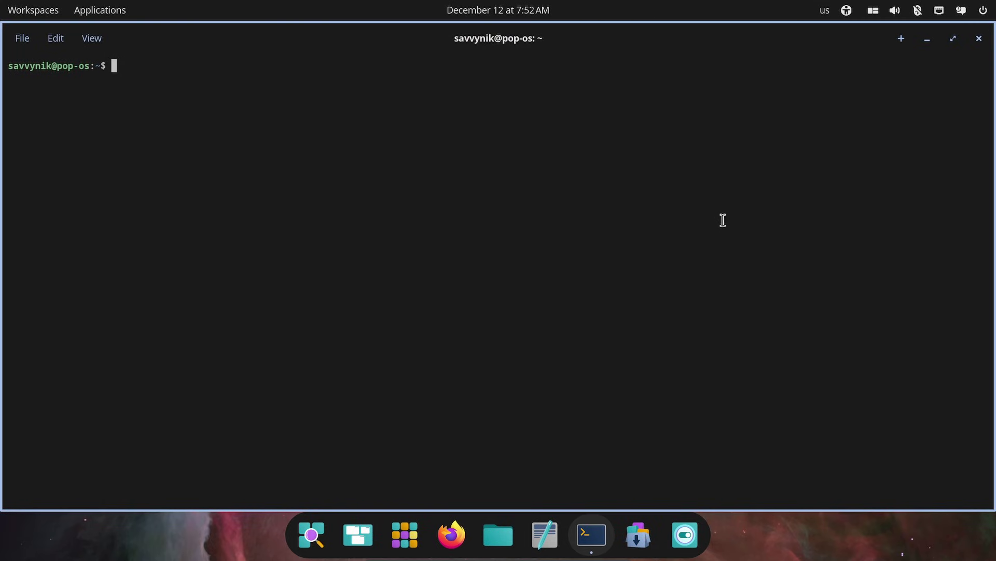
key("ctrl+plus")
key("ctrl+plus")
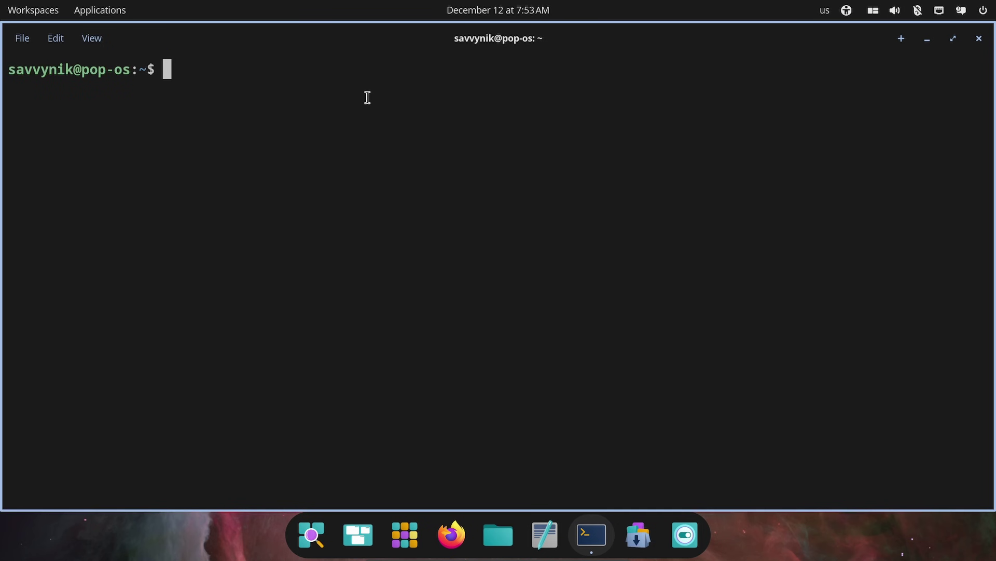
type("htop")
key("Return")
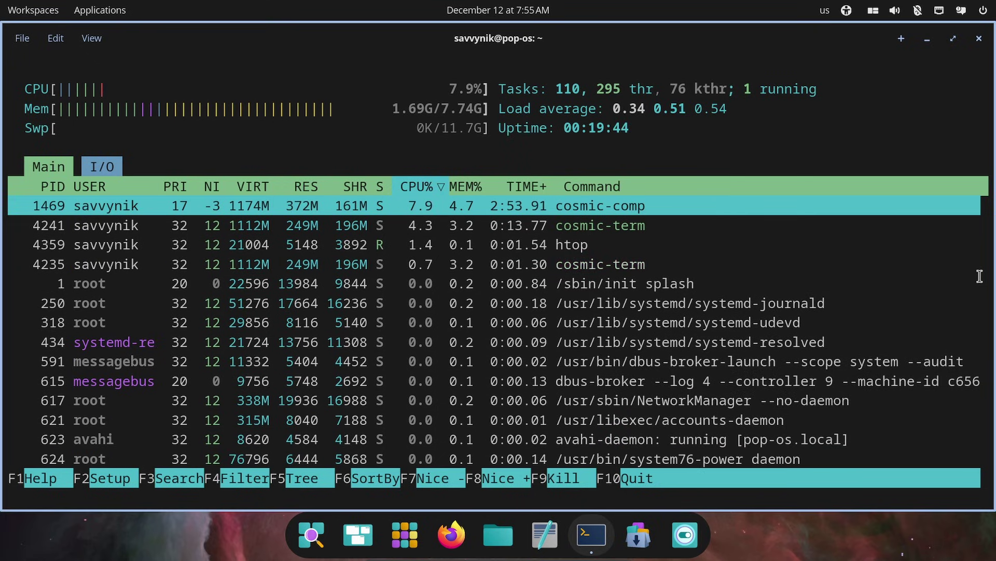
Step: Close the terminal running htop with Super+Q
key("super+q")
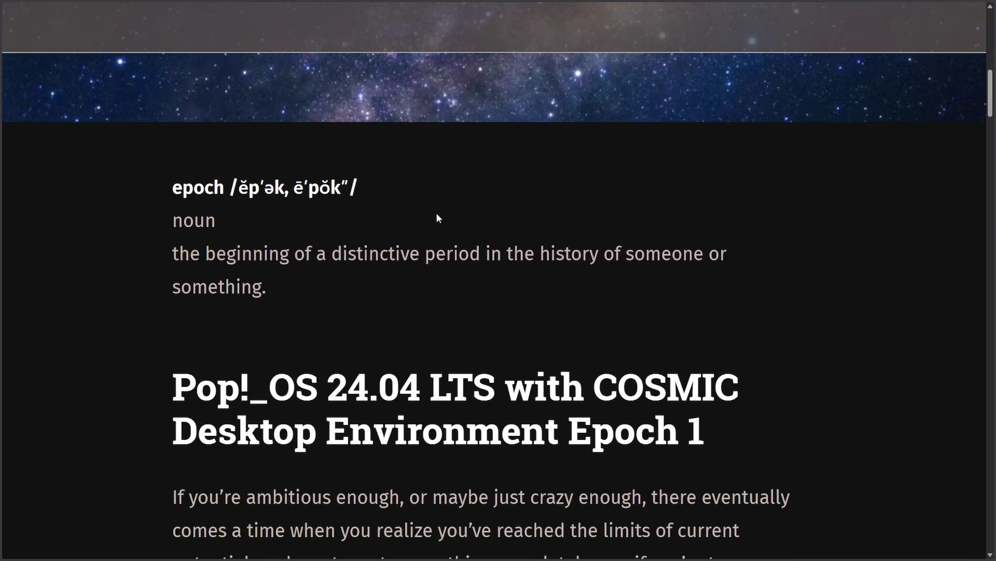
scroll(436, 214, "down", 3)
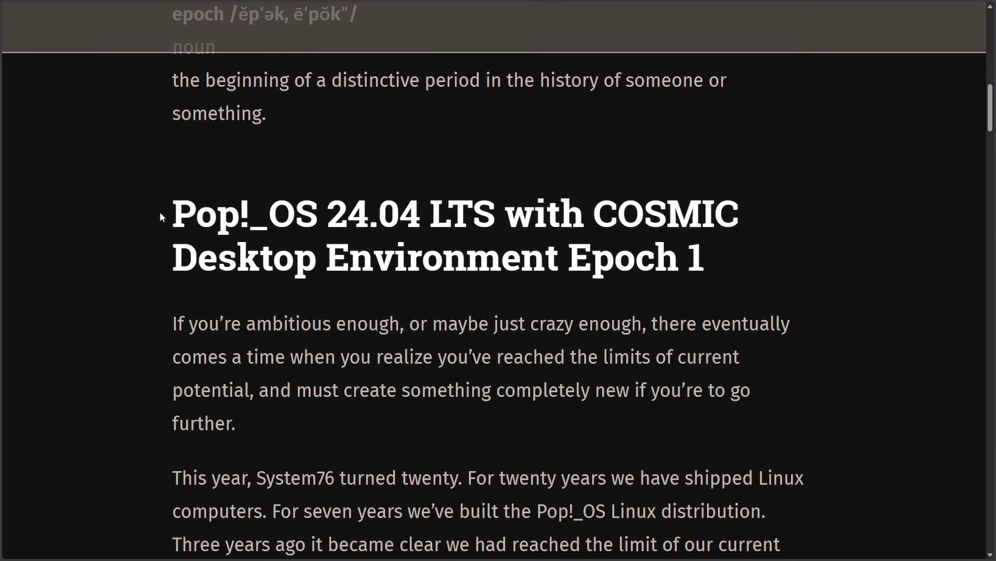
left_click_drag(171, 213, 568, 257)
left_click(749, 255)
scroll(623, 260, "down", 3)
left_click_drag(172, 238, 785, 333)
scroll(785, 334, "down", 3)
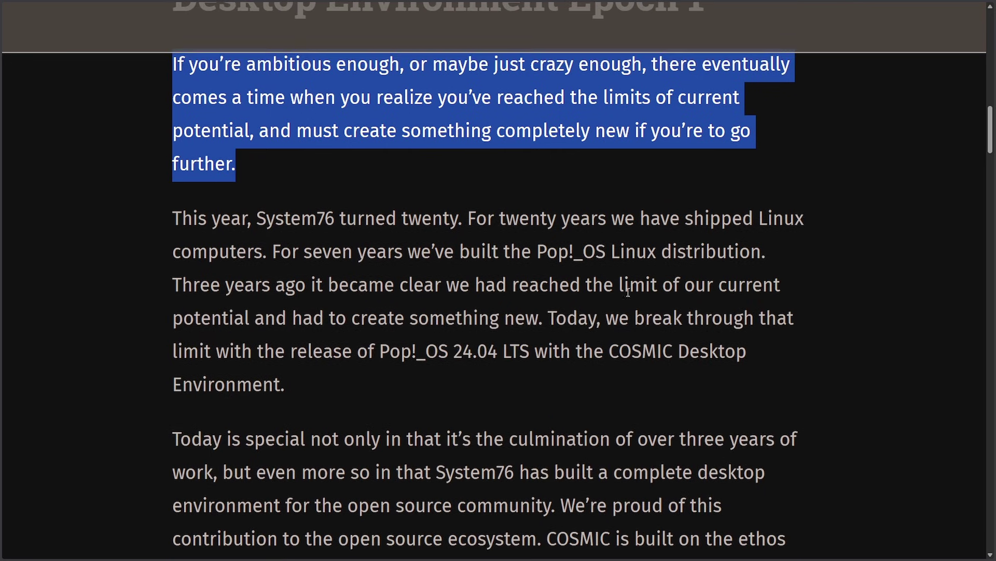
left_click_drag(172, 218, 463, 223)
left_click(478, 229)
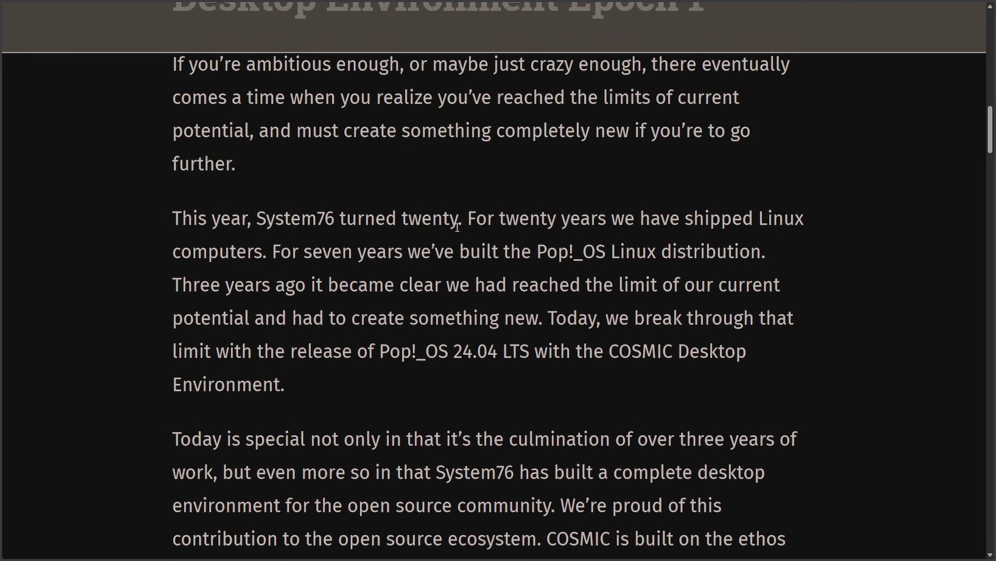
left_click_drag(469, 218, 802, 257)
left_click_drag(173, 285, 769, 375)
left_click(705, 381)
scroll(915, 411, "down", 6)
left_click_drag(172, 93, 679, 331)
left_click(681, 328)
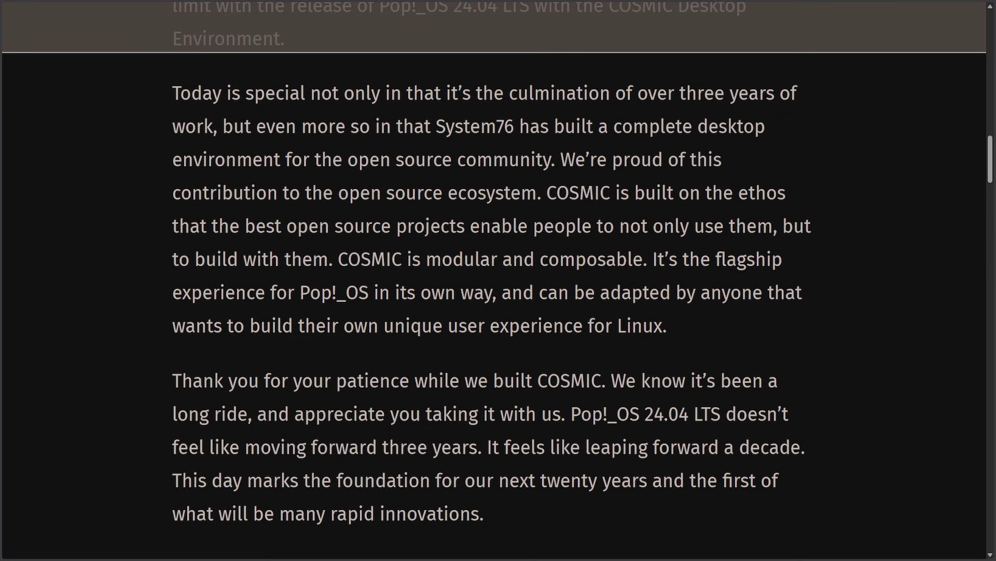
scroll(593, 344, "down", 5)
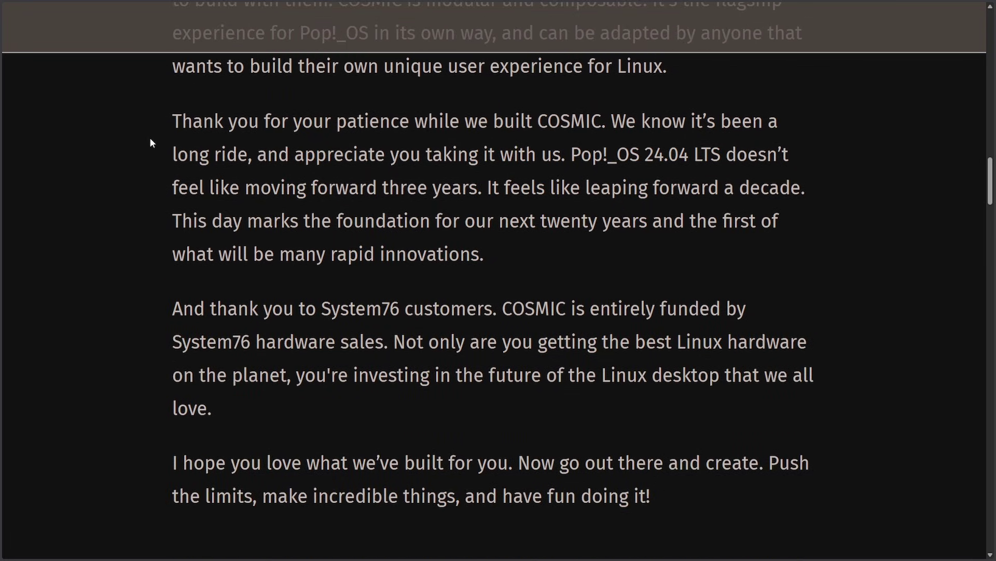
left_click_drag(173, 120, 540, 260)
left_click(540, 260)
scroll(540, 260, "down", 2)
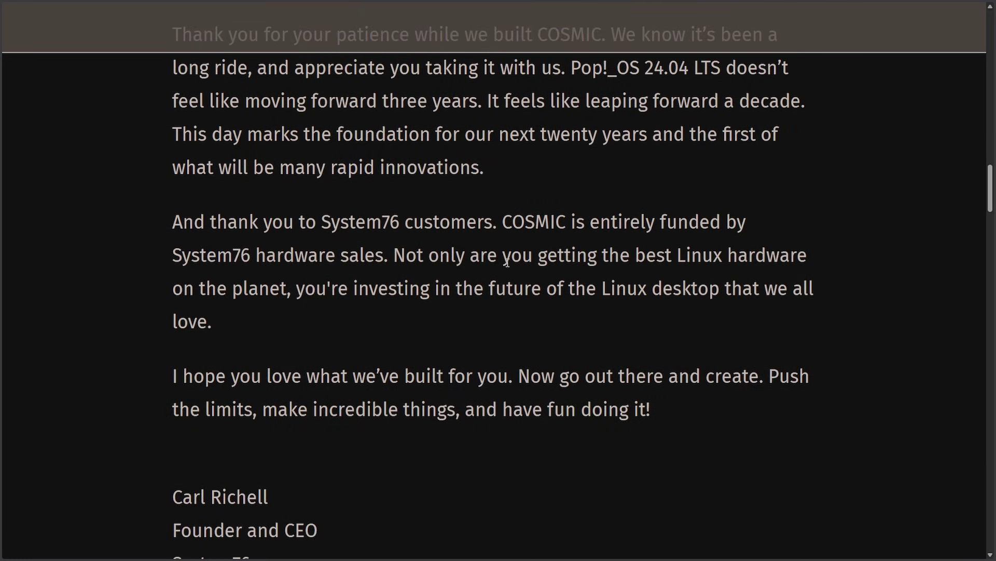
scroll(459, 220, "down", 2)
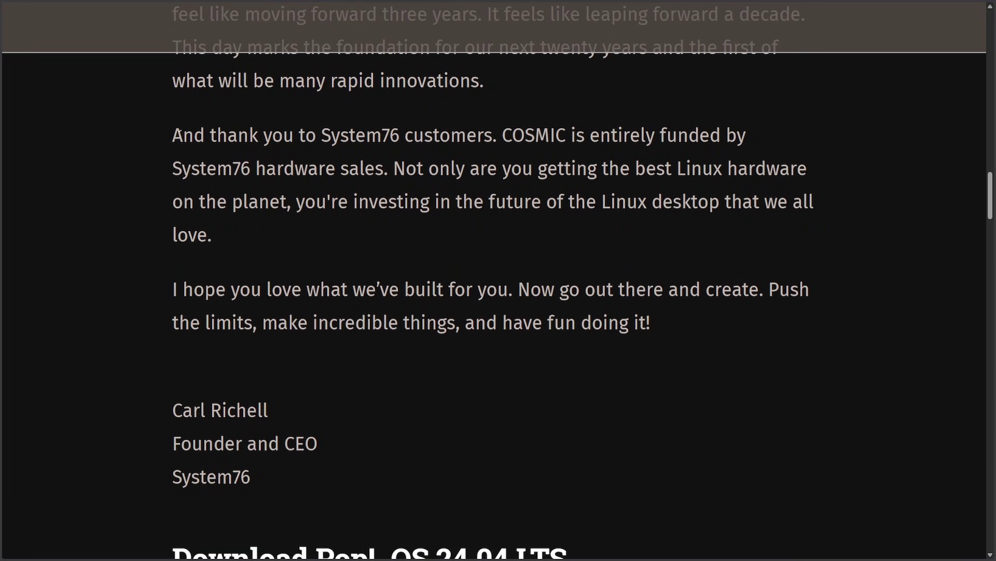
left_click_drag(174, 136, 388, 168)
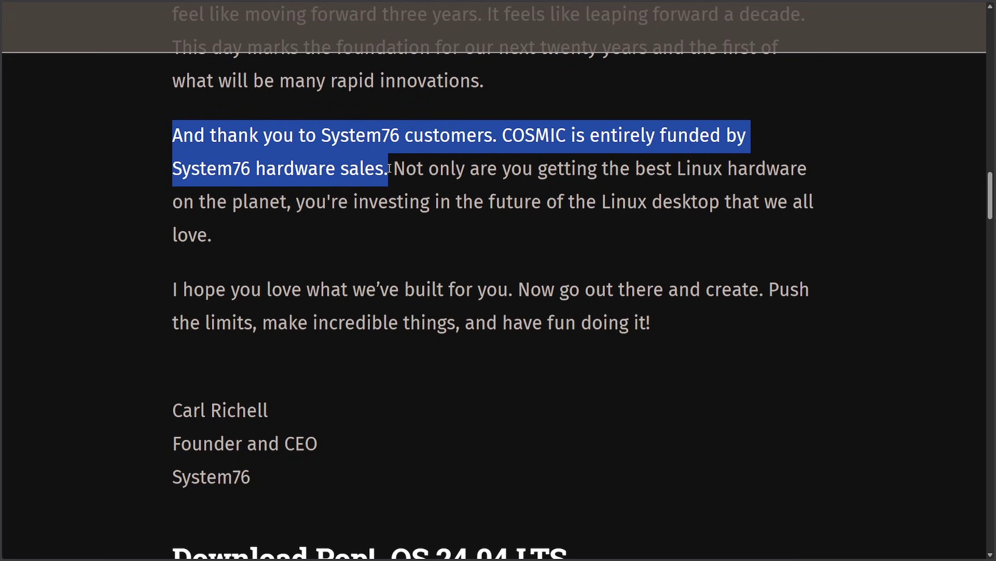
left_click(389, 171)
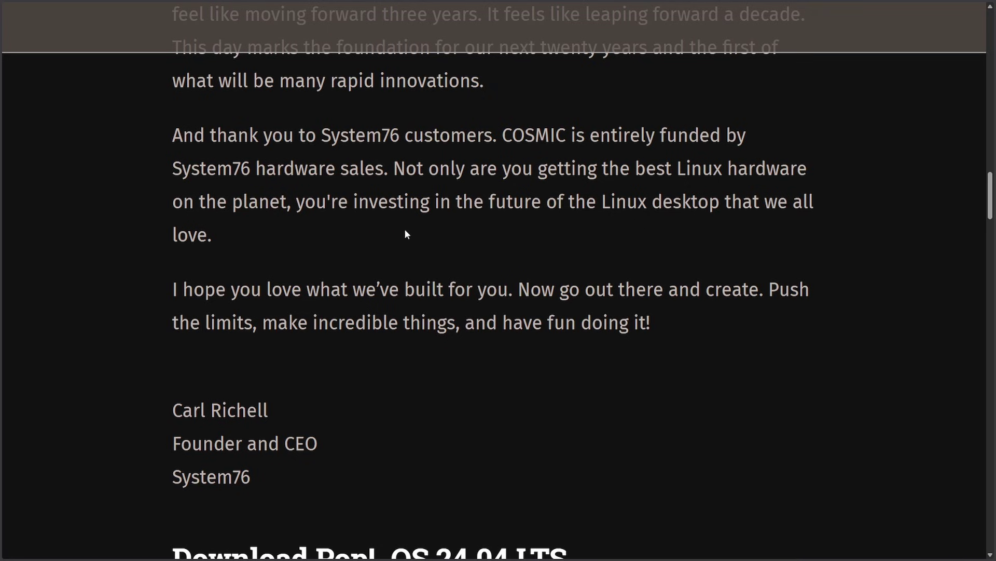
left_click_drag(394, 169, 776, 232)
left_click(691, 251)
left_click_drag(173, 289, 722, 332)
scroll(723, 332, "down", 3)
left_click(679, 330)
scroll(274, 241, "down", 3)
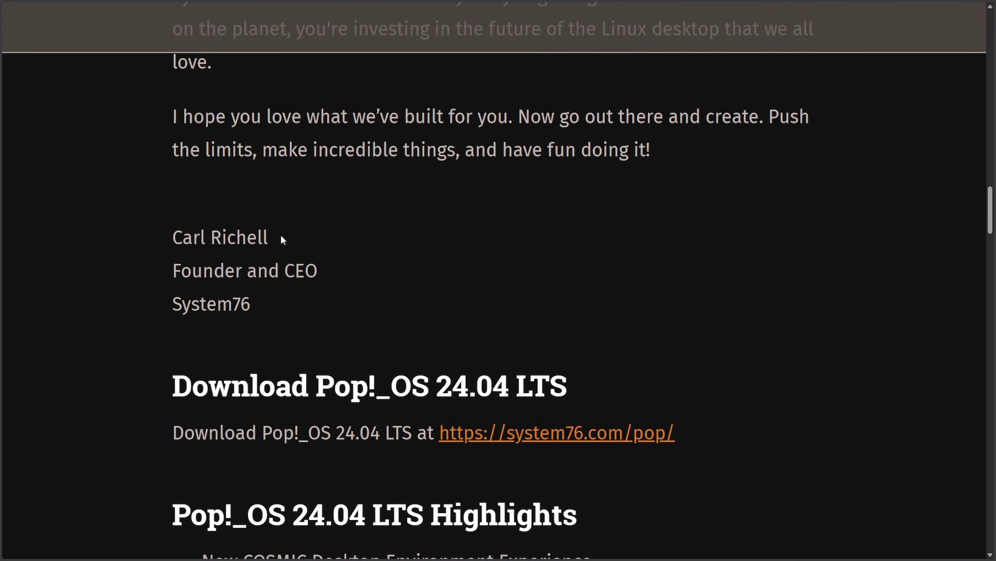
left_click_drag(159, 277, 393, 283)
left_click(393, 282)
scroll(385, 278, "down", 9)
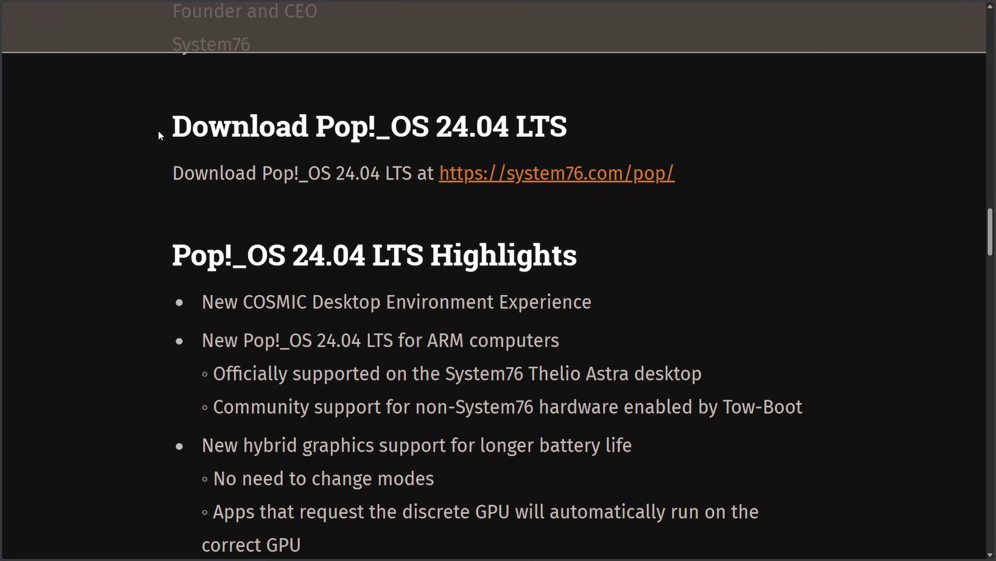
left_click_drag(161, 134, 628, 134)
Step: Open the Pop!_OS download page from system76.com/pop
left_click(662, 146)
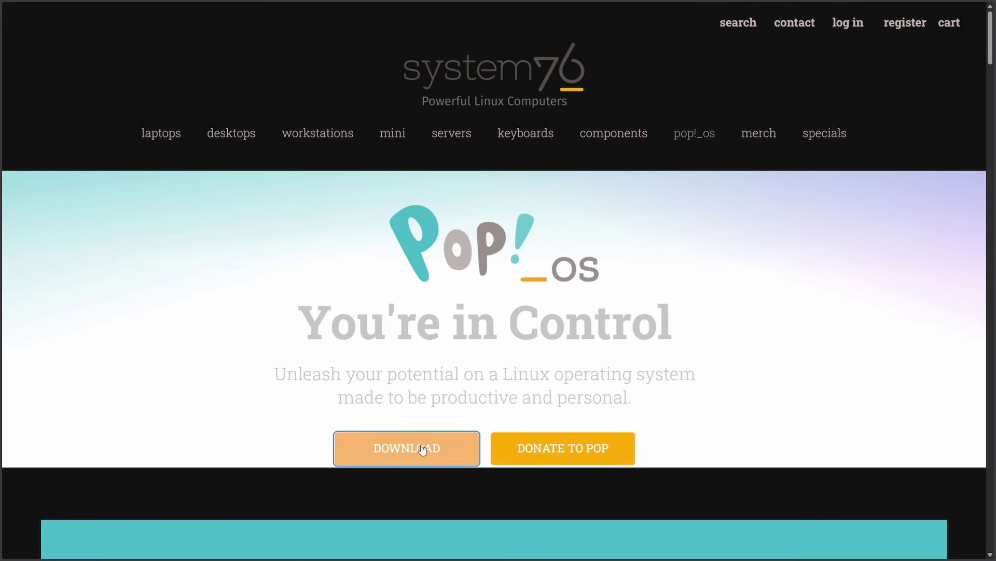
left_click(423, 446)
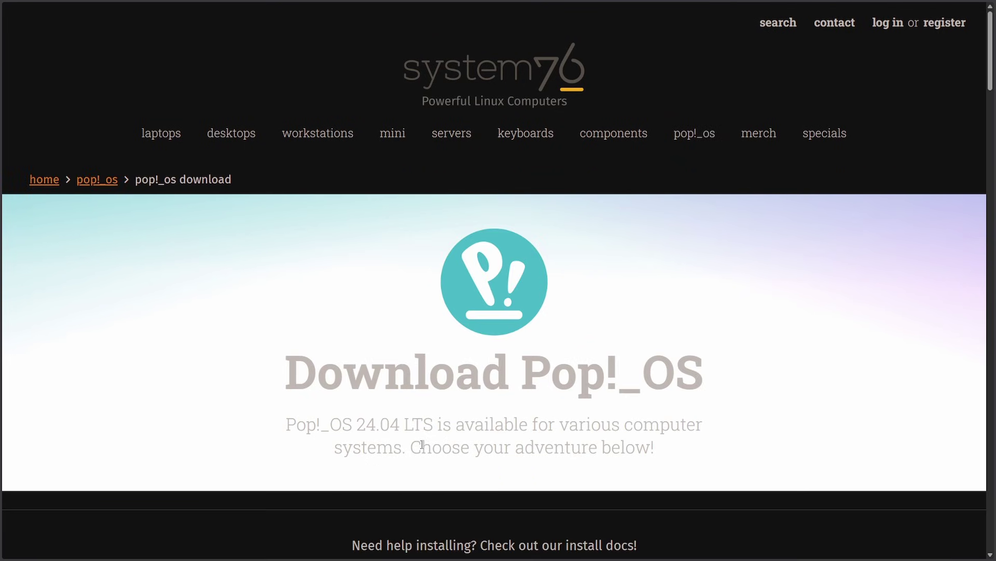
scroll(428, 378, "down", 6)
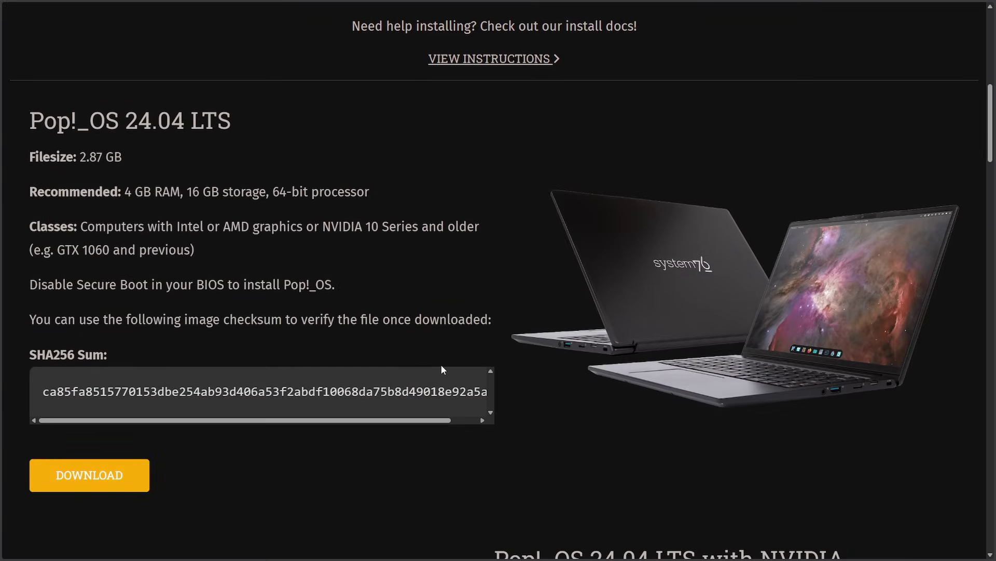
Step: Highlight the standard image's requirements: AMD graphics, 4 GB RAM, 16 GB storage, 64-bit processor
left_click_drag(239, 228, 303, 228)
left_click(314, 250)
left_click_drag(125, 192, 400, 206)
left_click(200, 200)
left_click(294, 213)
left_click(385, 221)
left_click_drag(118, 192, 184, 186)
left_click(203, 221)
Step: Highlight the Pop!_OS 24.04 LTS with NVIDIA image's heading and specs
scroll(562, 394, "down", 7)
left_click_drag(491, 201, 846, 200)
left_click(846, 199)
left_click_drag(473, 136, 864, 137)
left_click(864, 140)
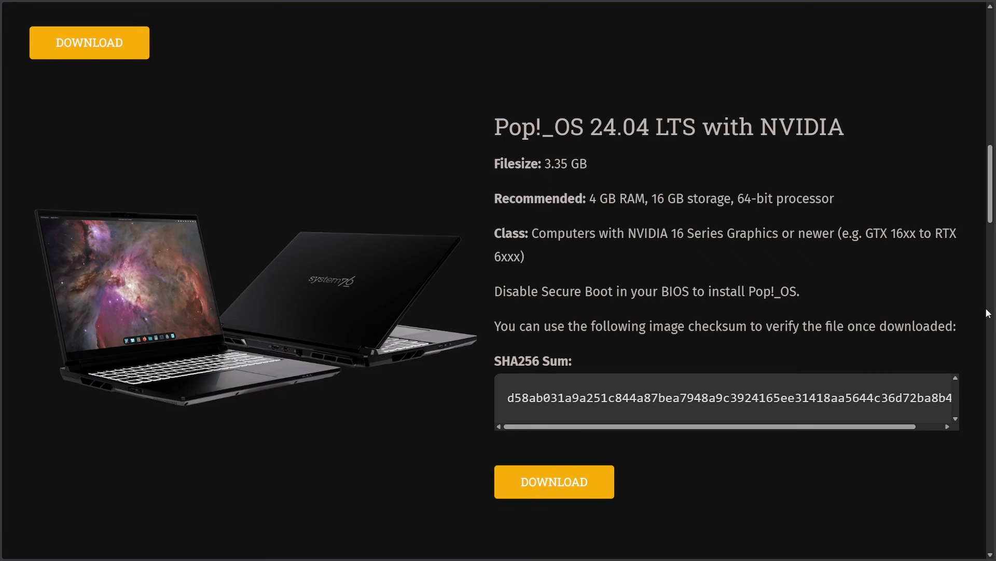
Step: Highlight the ARM image's recommended specs and its ARM64 processor requirement
scroll(498, 280, "down", 10)
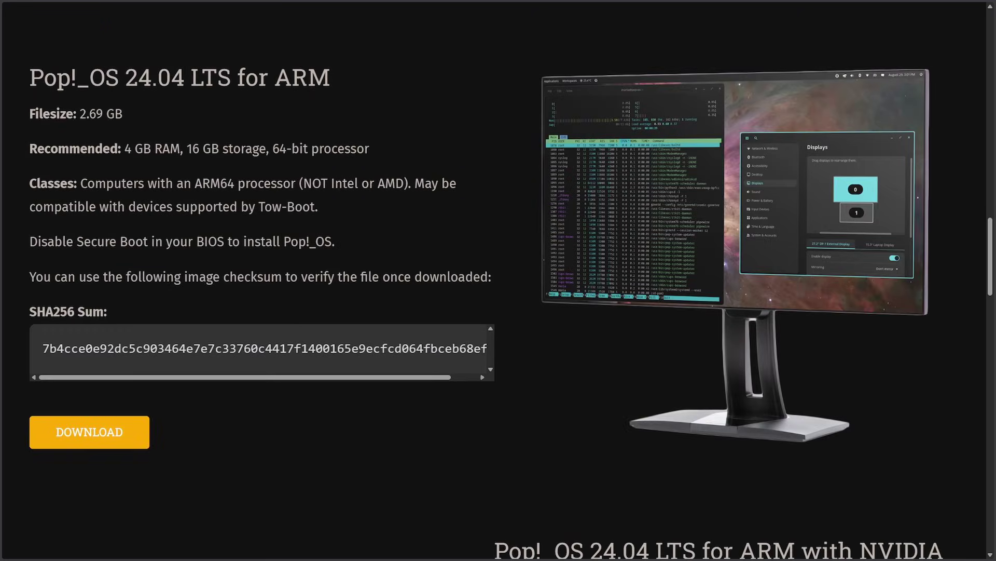
left_click_drag(392, 155, 21, 148)
left_click(270, 145)
left_click_drag(81, 183, 406, 185)
left_click(349, 197)
left_click(408, 206)
Step: Highlight the Thelio Astra heading and its ARM with NVIDIA wording
scroll(925, 281, "down", 5)
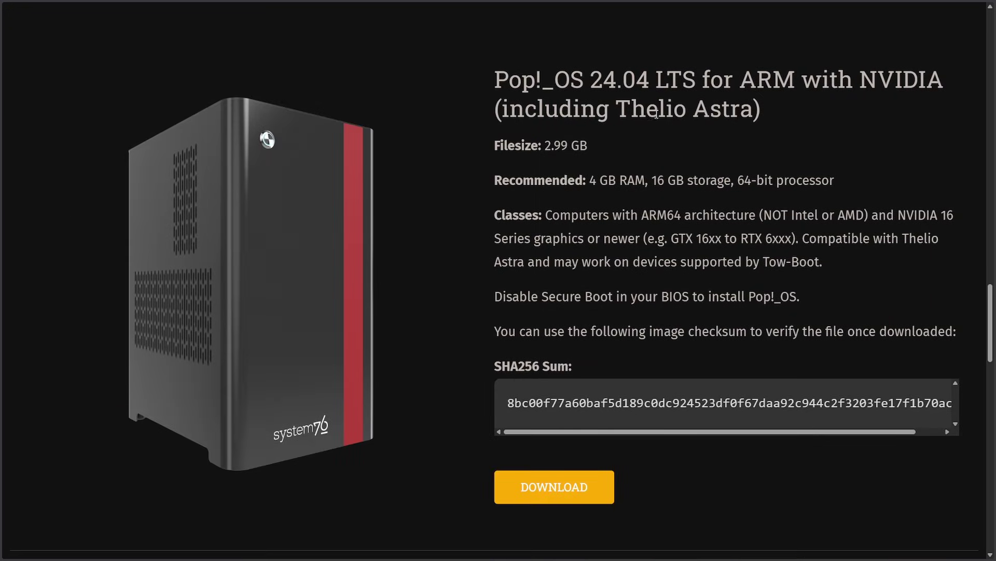
left_click_drag(630, 109, 732, 109)
left_click(780, 114)
left_click_drag(944, 82, 757, 82)
Step: Highlight Upgrade Via Terminal, then Pop!_OS 22.04 LTS and 24.04 LTS in the upgrade note
left_click(877, 146)
scroll(832, 246, "down", 10)
left_click_drag(353, 42, 646, 44)
left_click(666, 61)
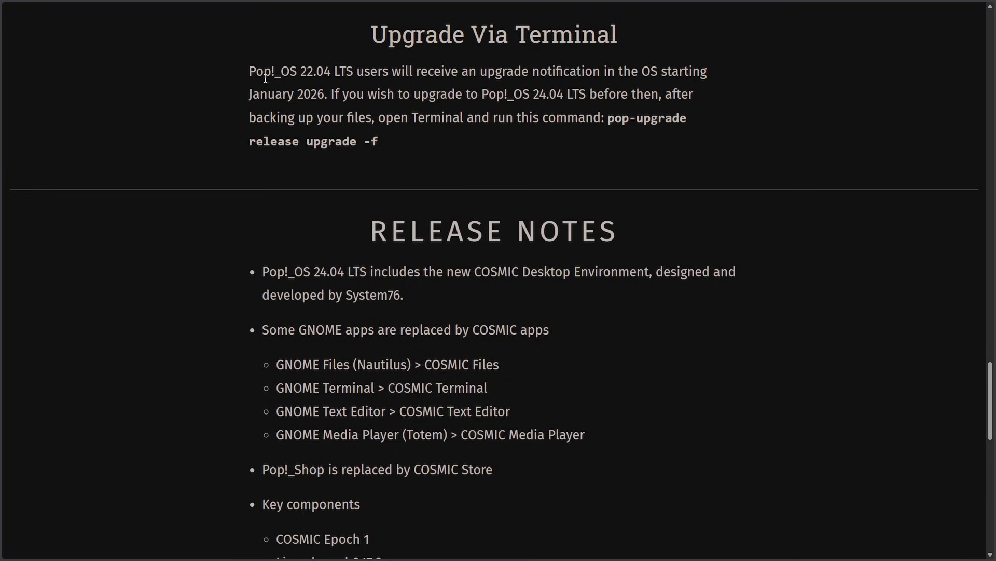
left_click_drag(249, 74, 356, 71)
left_click(410, 91)
left_click_drag(478, 94, 585, 100)
left_click(579, 105)
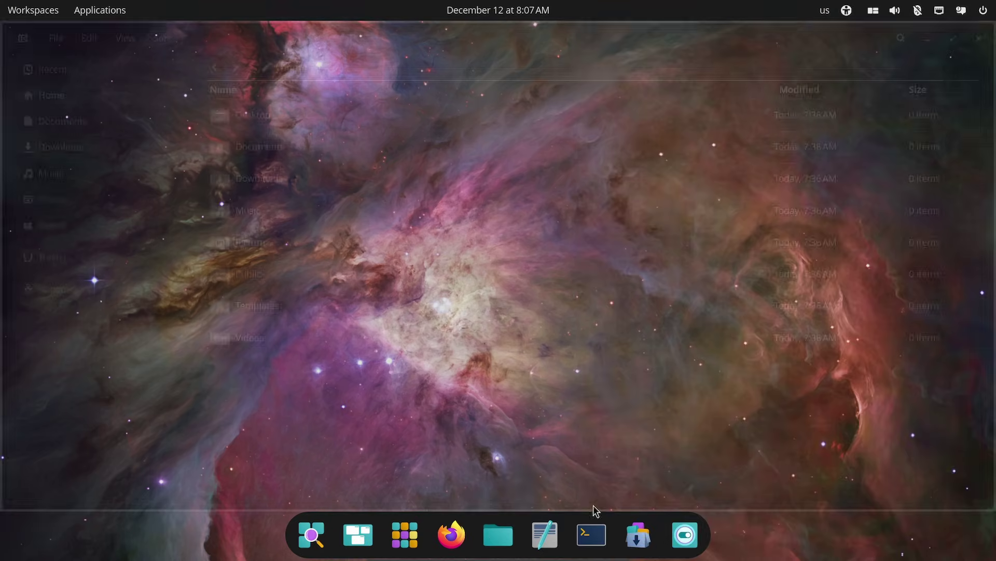
Step: Open Files at Home and Text Editor from the dock as tiles, then refocus Files
left_click(514, 522)
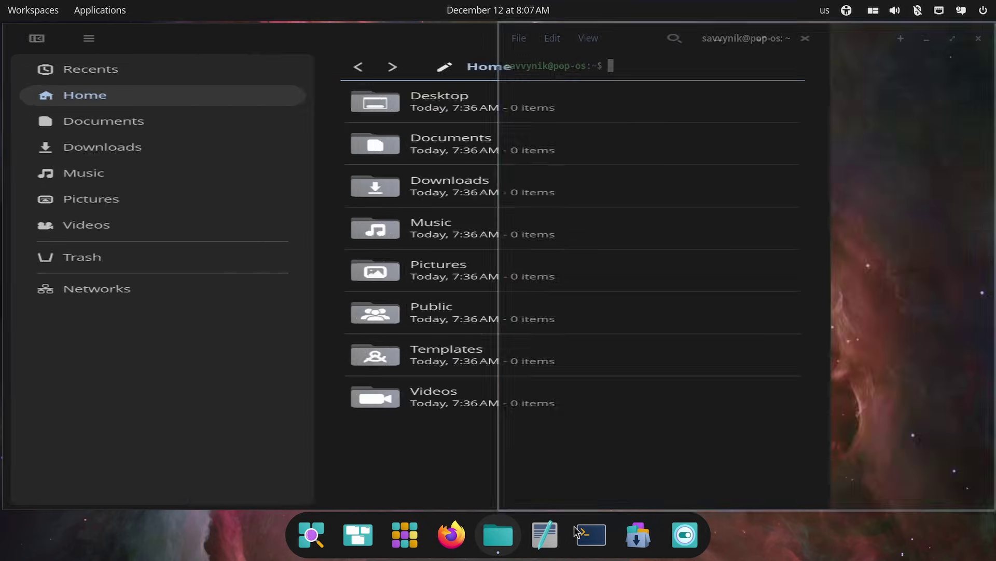
left_click(553, 537)
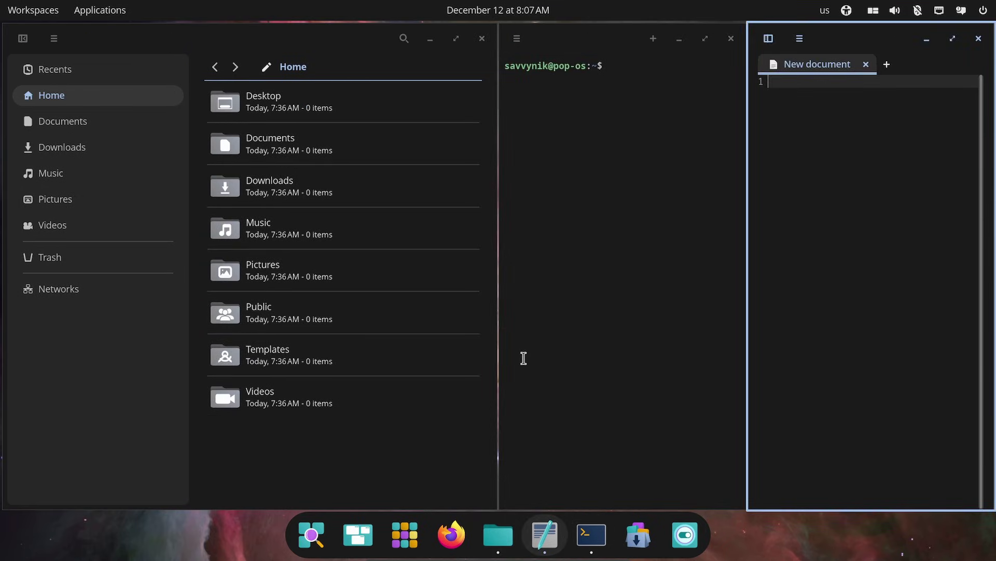
left_click(497, 338)
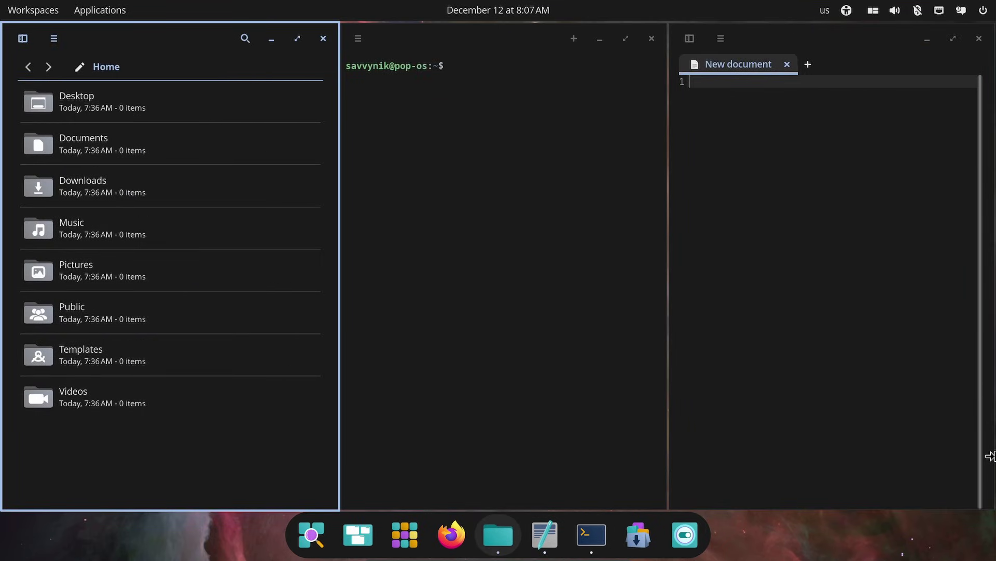